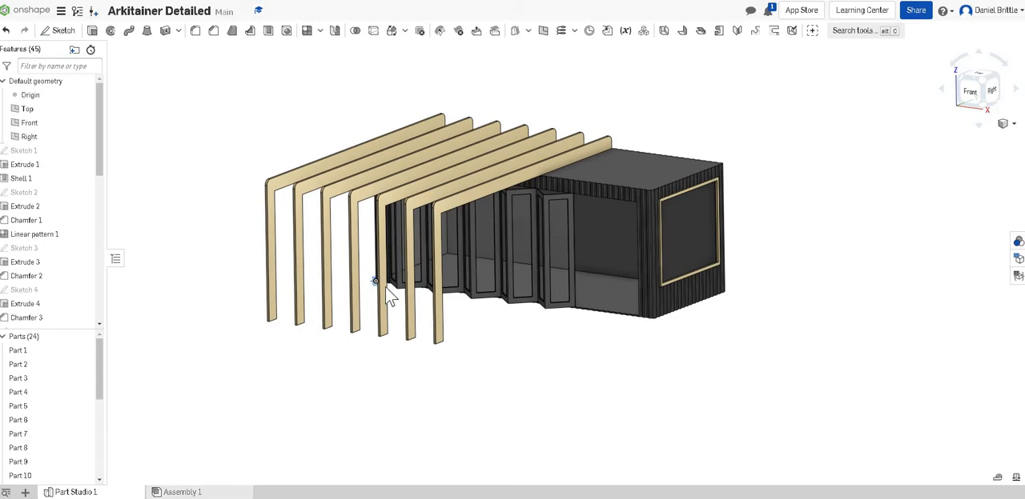
- Start a new sketch on the Top plane, with the model viewed from above
scroll(376, 298, up, 6)
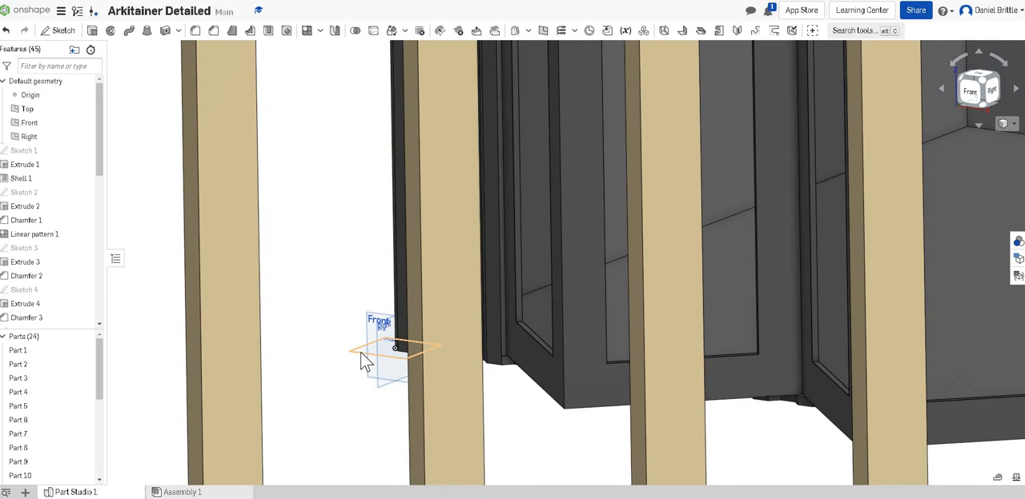
click(364, 341)
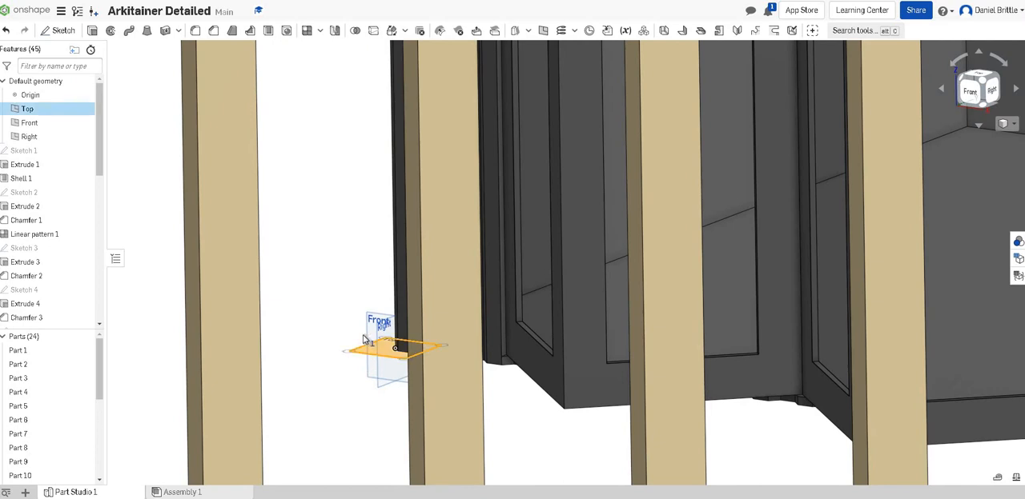
scroll(365, 341, down, 10)
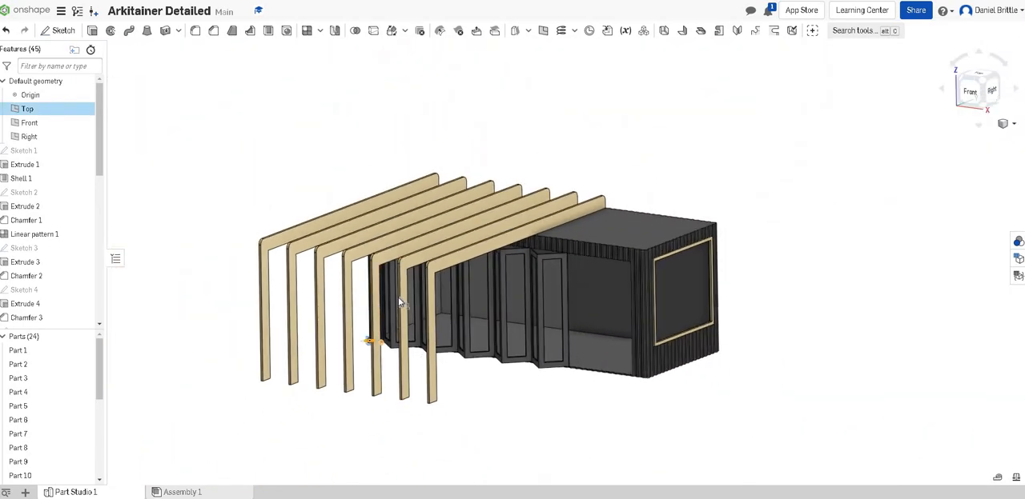
click(983, 78)
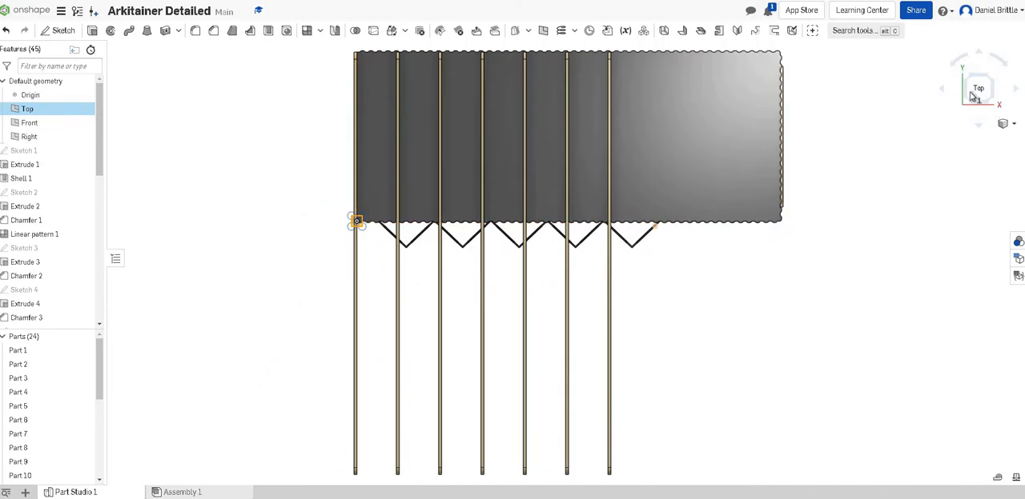
scroll(599, 263, down, 3)
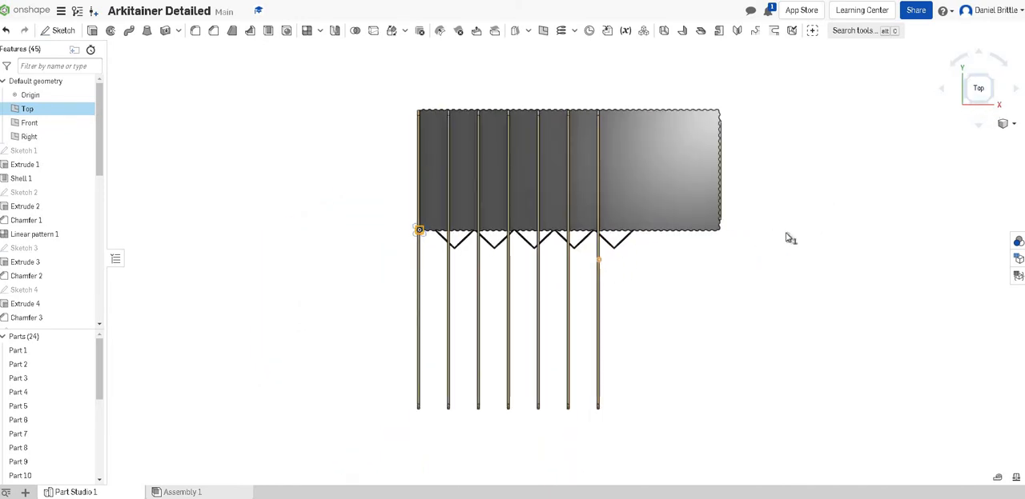
scroll(750, 261, down, 2)
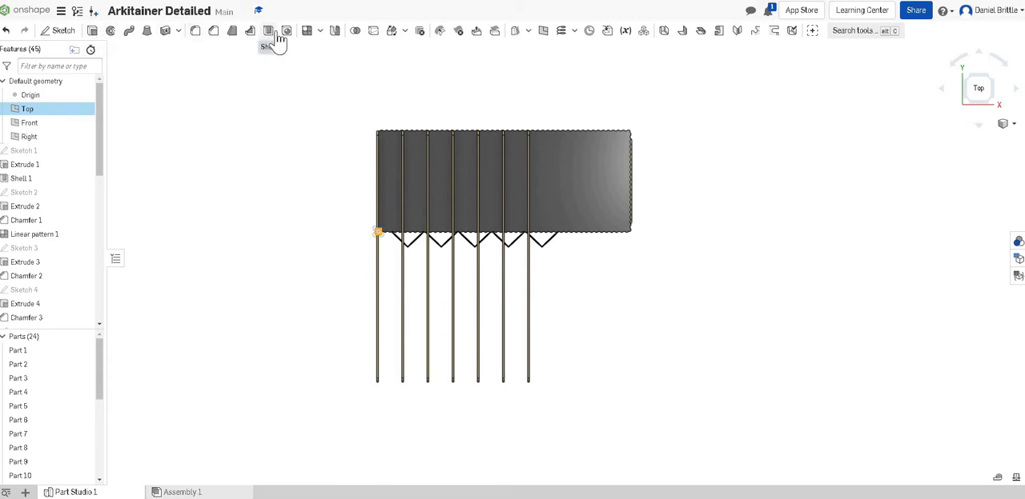
click(63, 33)
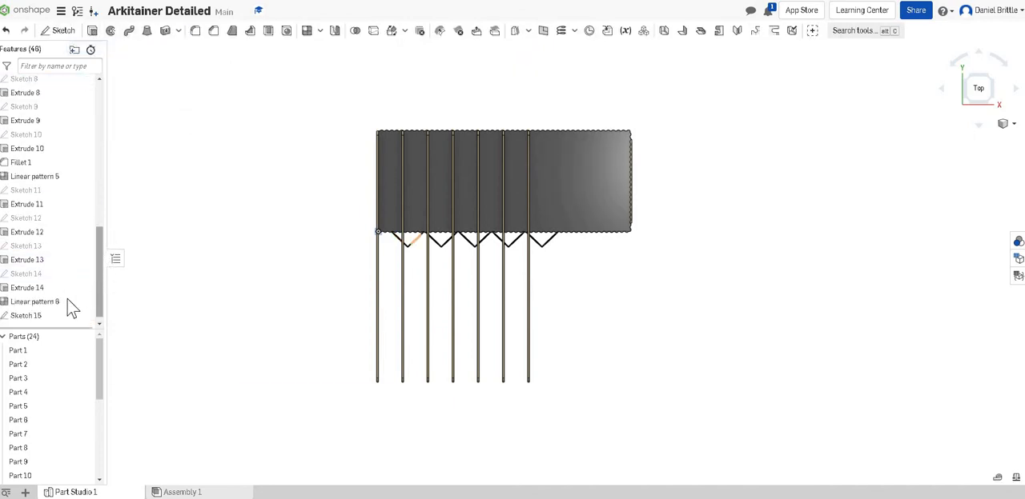
- Reopen Sketch 15 for editing and draw a corner rectangle enclosing the whole container and all pergola frames with a margin around them
scroll(72, 308, down, 1)
right_click(42, 311)
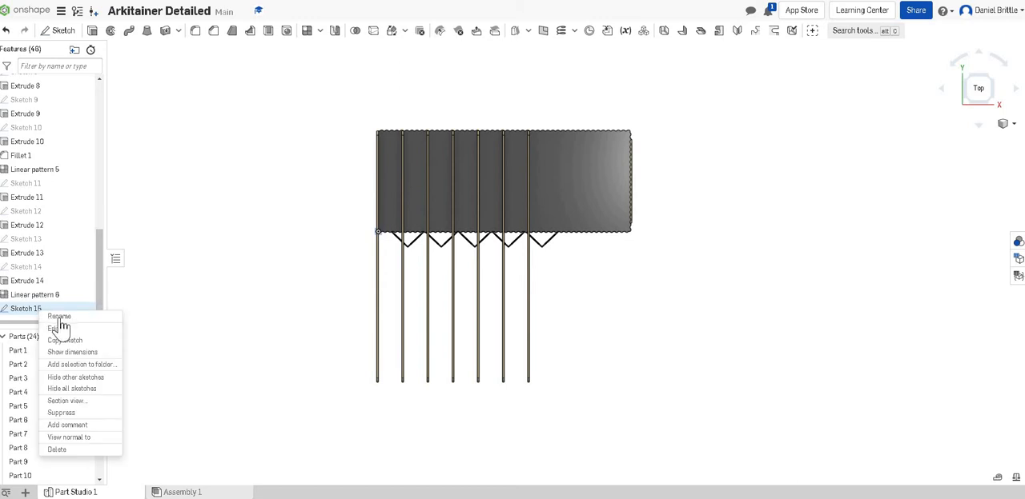
click(62, 330)
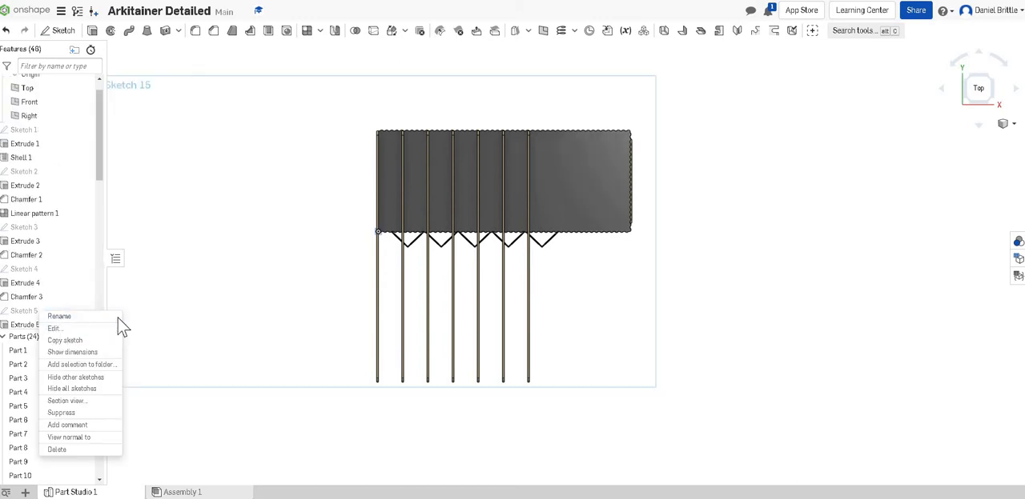
click(103, 31)
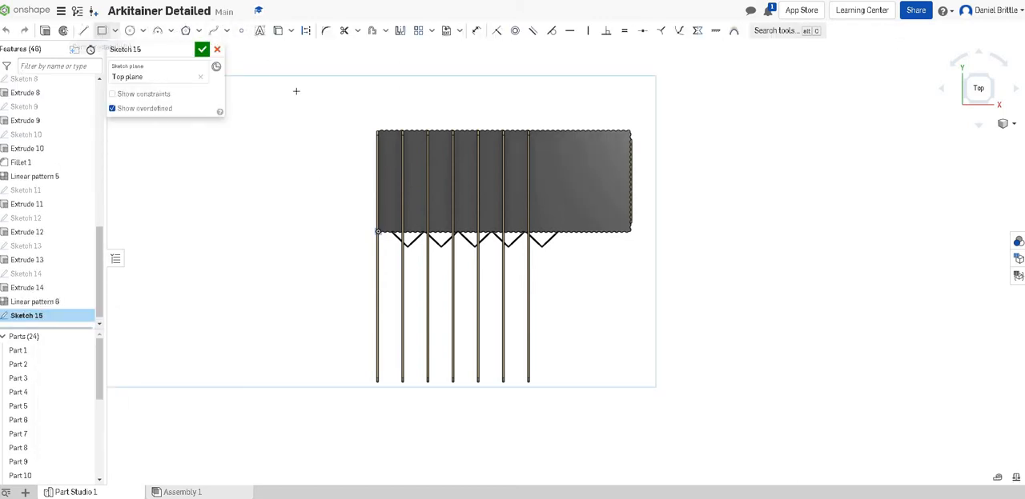
click(352, 112)
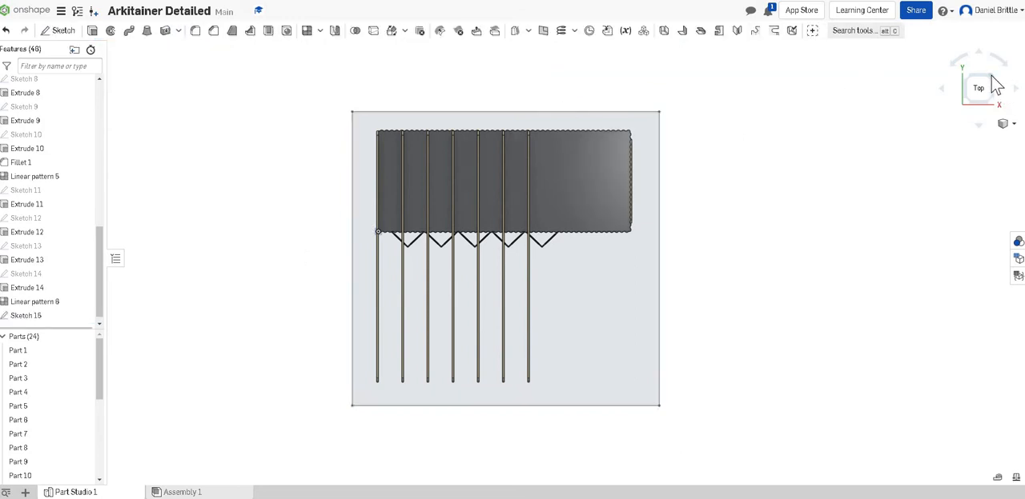
- Extrude the rectangle downward as a new solid part to form a thin slab beneath the container and frames
key(shift+7)
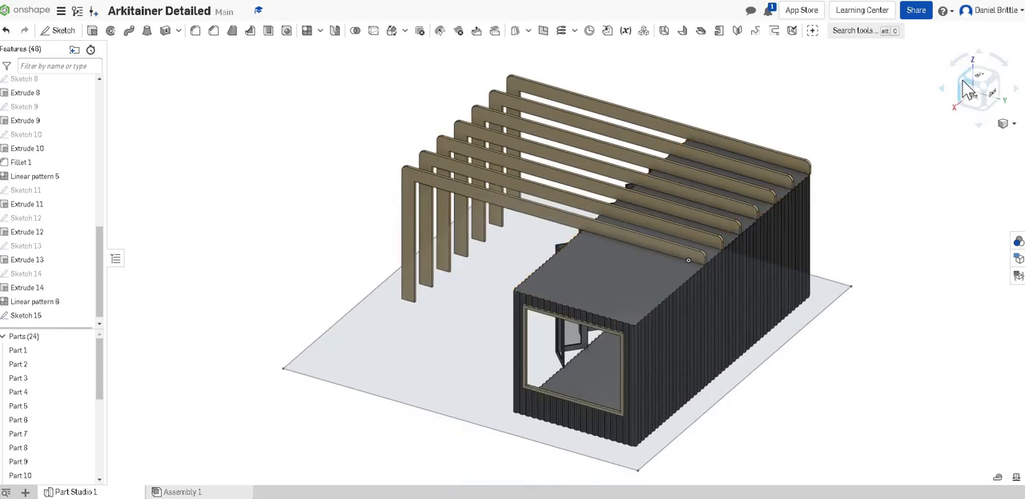
key(shift+7)
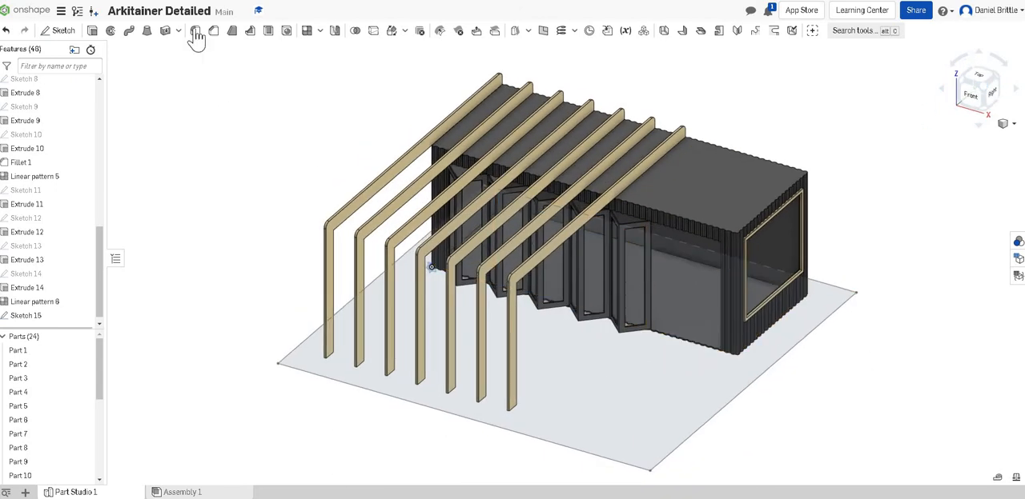
click(91, 32)
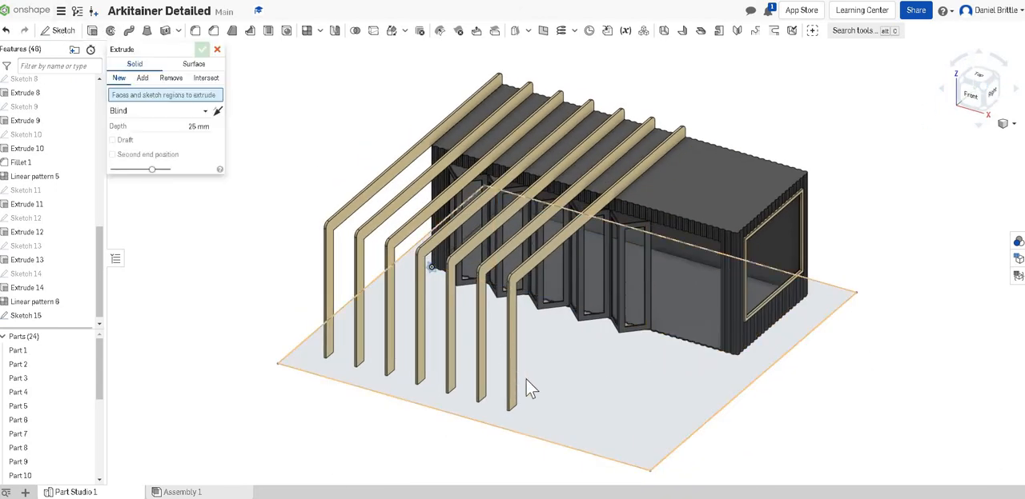
click(569, 365)
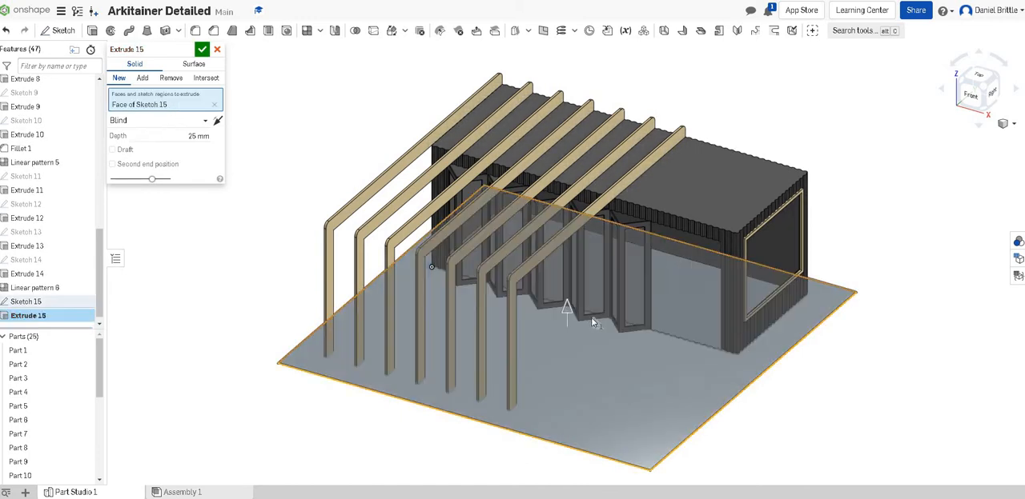
click(217, 120)
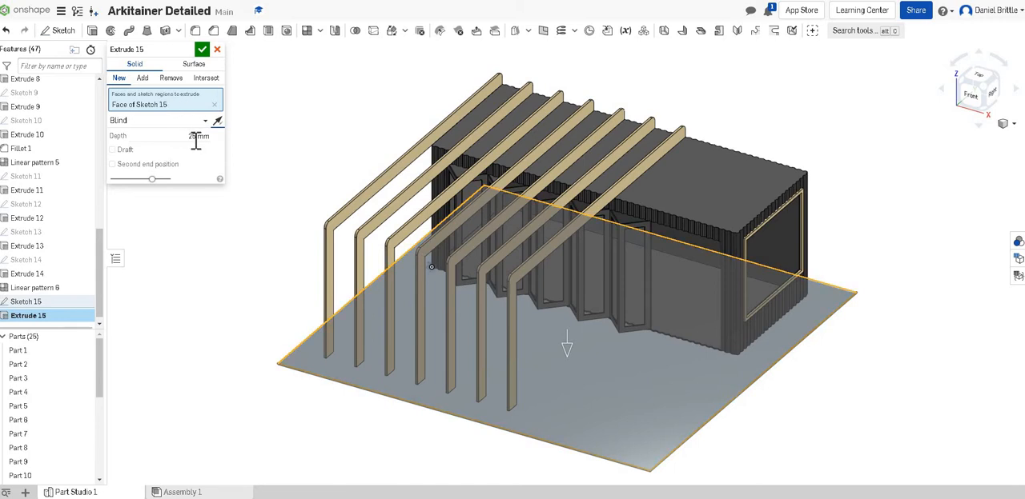
key(Tab)
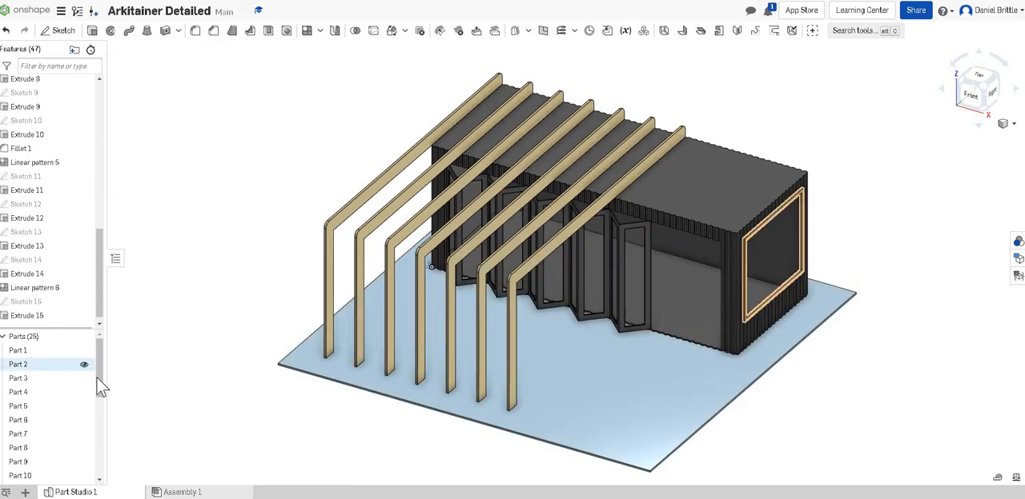
- Rename the new slab, Part 25, as Ground
drag(98, 377, 37, 483)
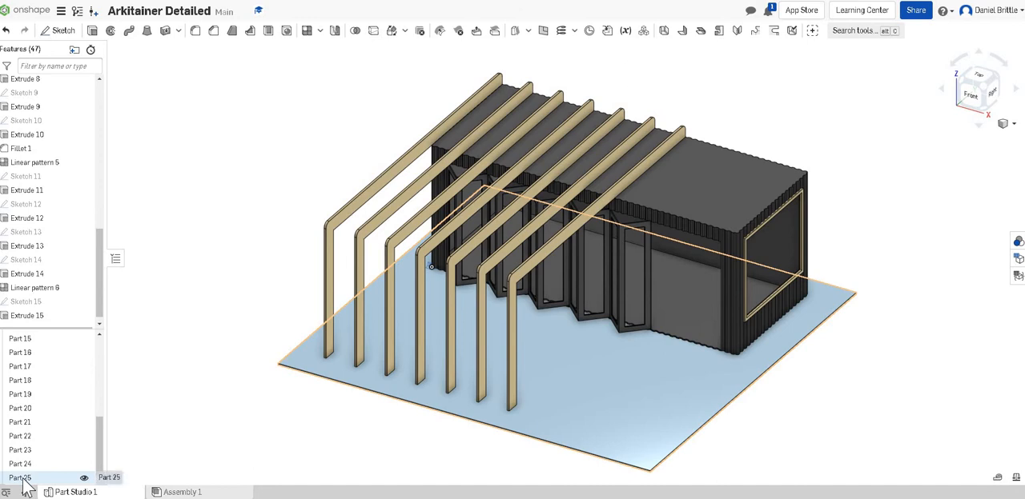
right_click(24, 480)
click(64, 309)
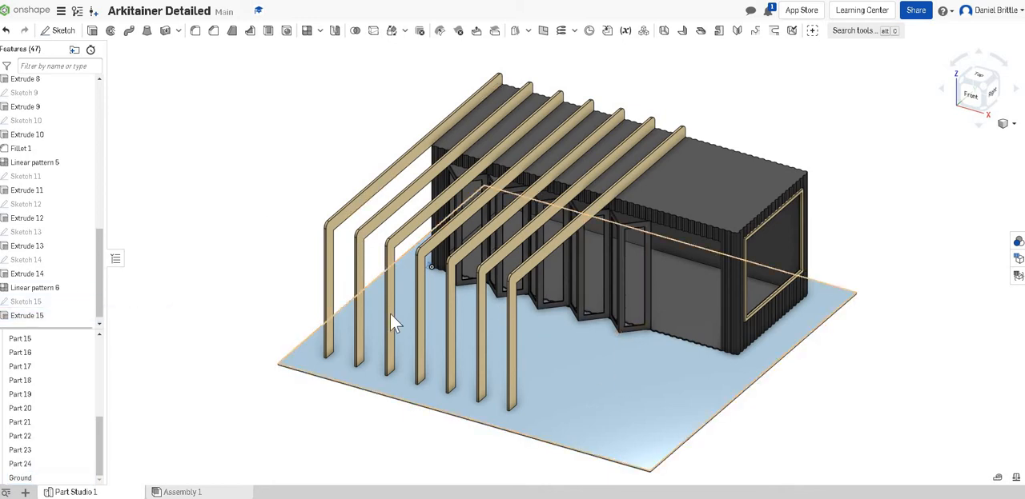
- Change the Ground part's appearance to light grey, colour CCCCCC
right_drag(671, 343, 668, 330)
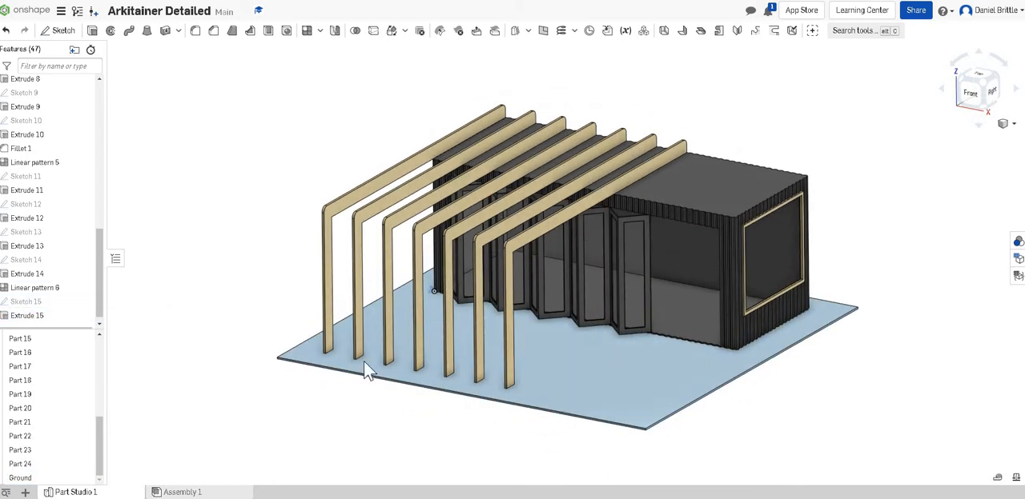
right_click(24, 479)
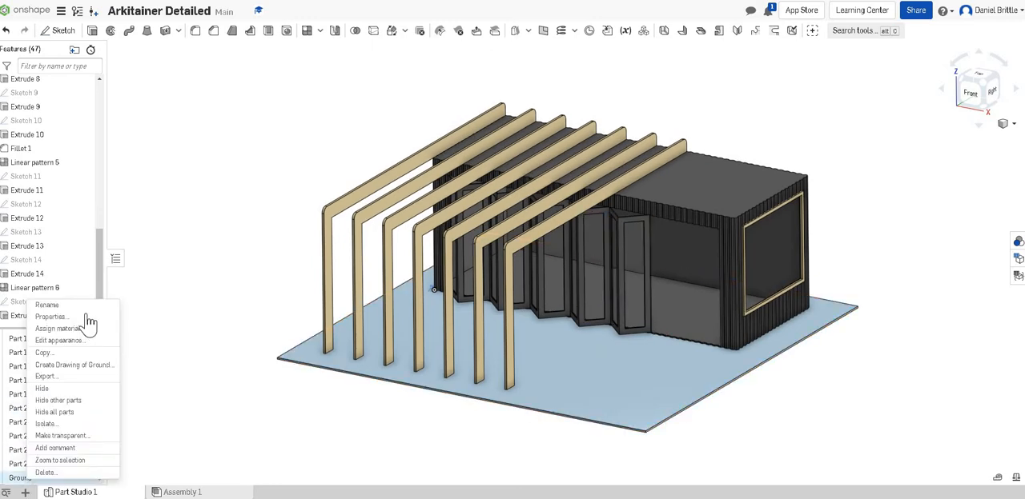
click(59, 341)
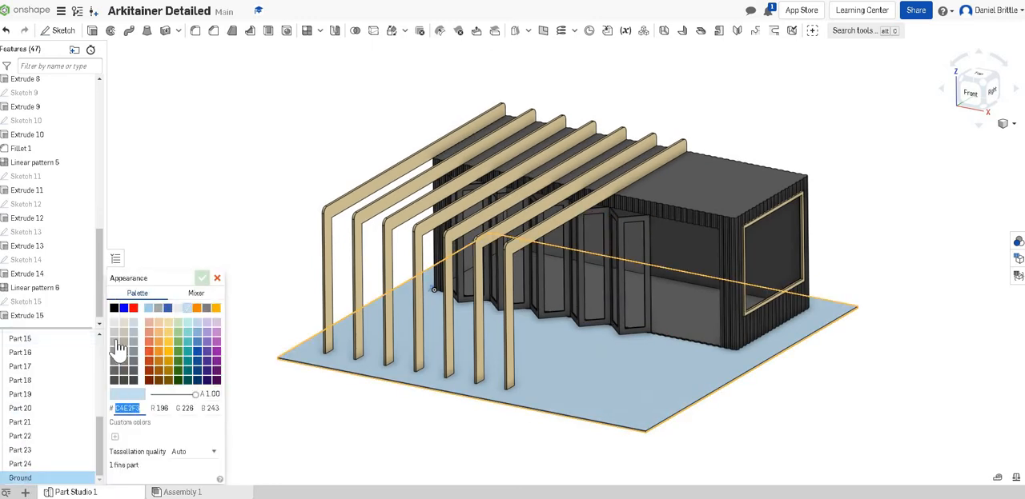
click(114, 333)
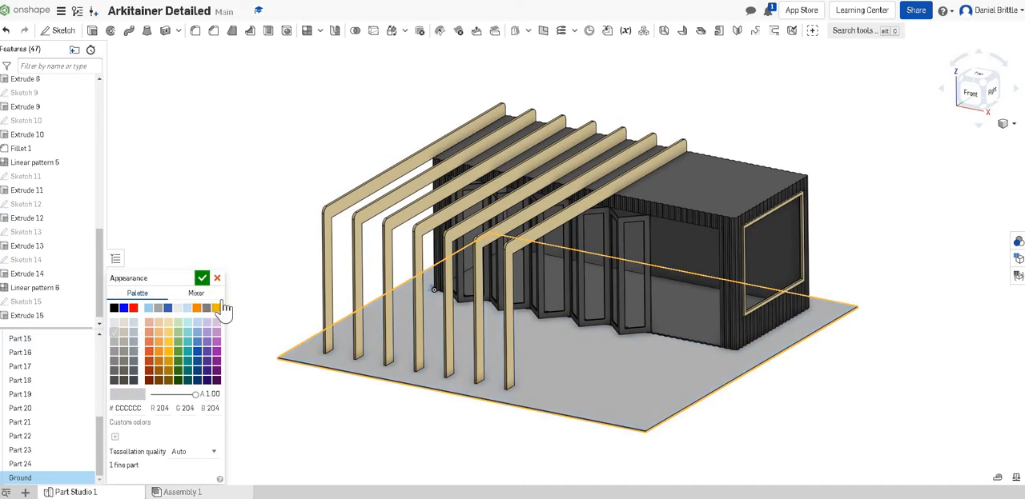
click(202, 278)
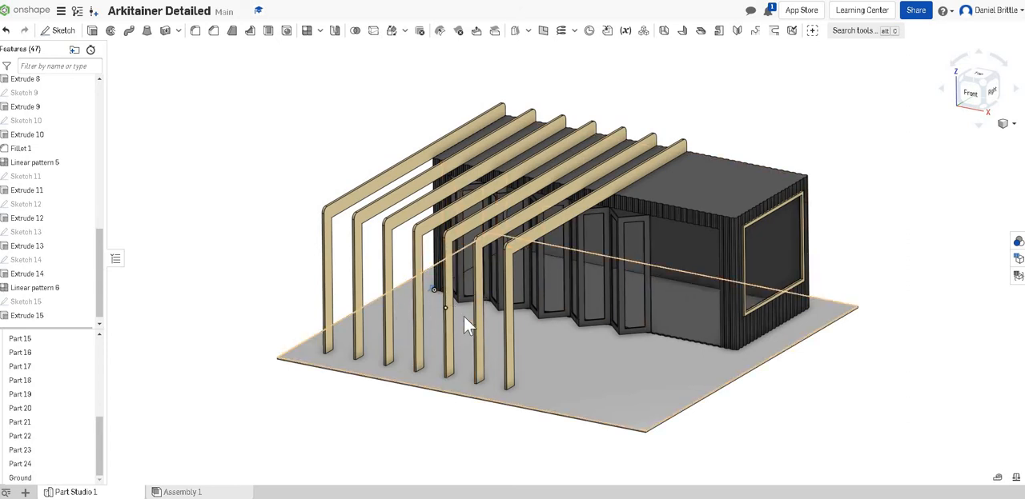
- Create a plane offset 1000 mm from the Right plane, running into the container's length
right_drag(576, 340, 542, 380)
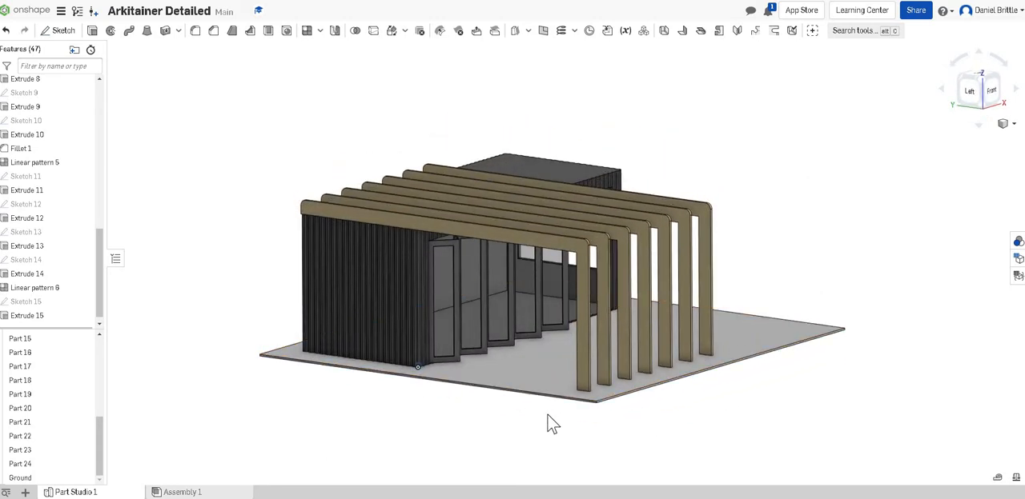
scroll(578, 335, up, 2)
scroll(578, 335, up, 2)
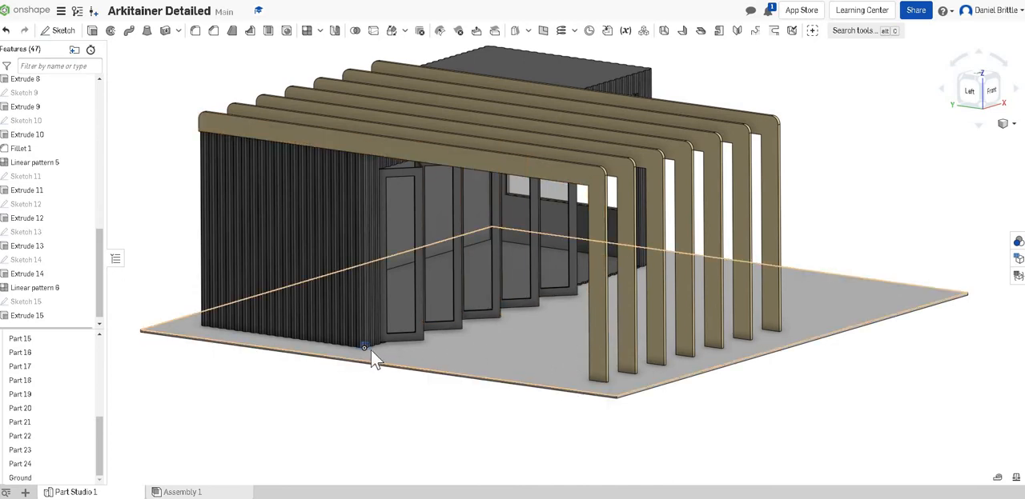
scroll(383, 336, up, 5)
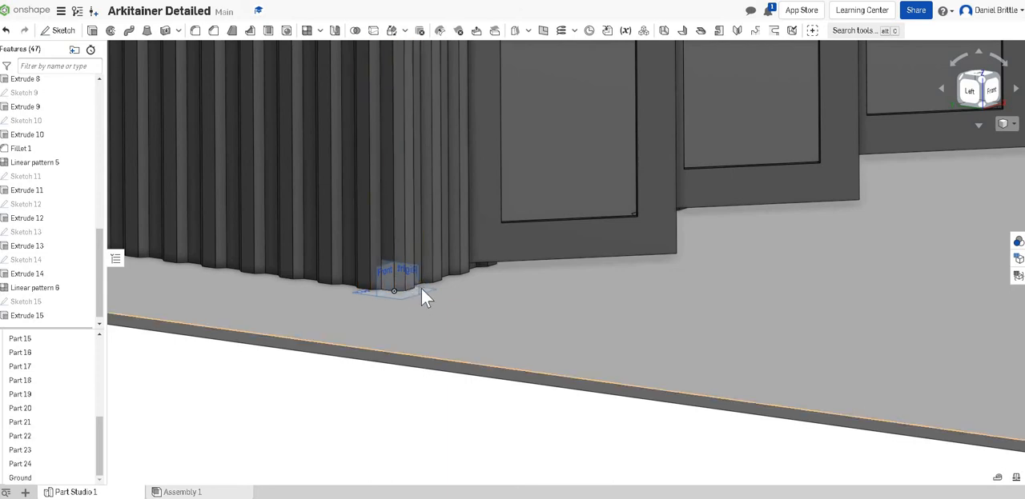
scroll(408, 256, up, 2)
scroll(406, 252, up, 2)
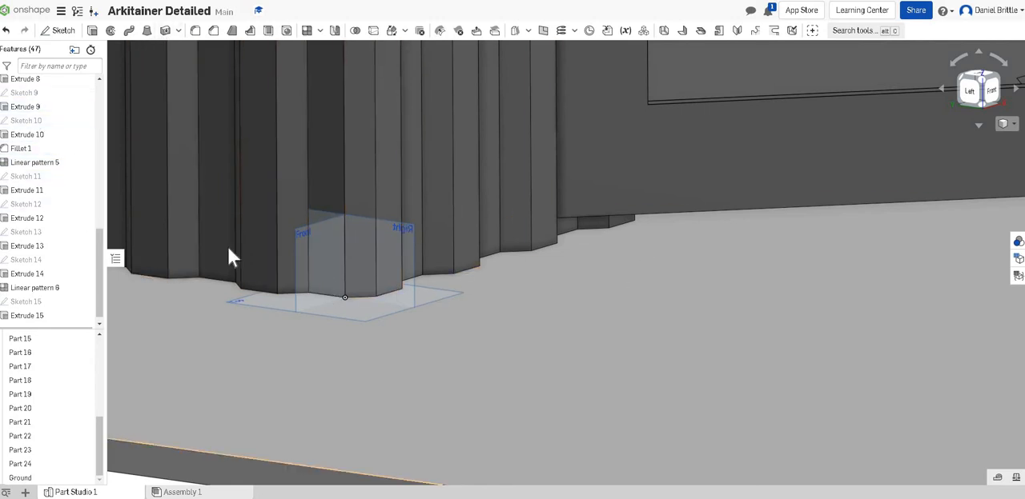
scroll(102, 124, up, 5)
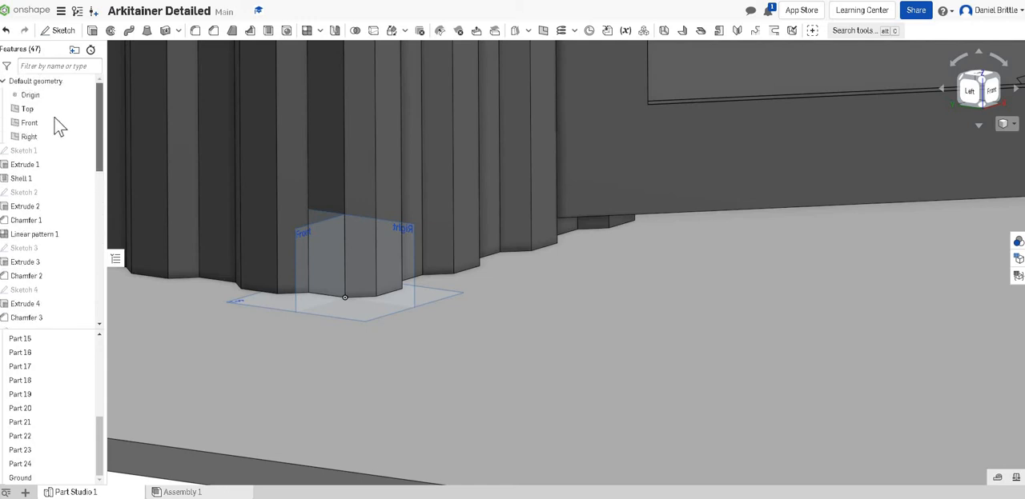
click(39, 141)
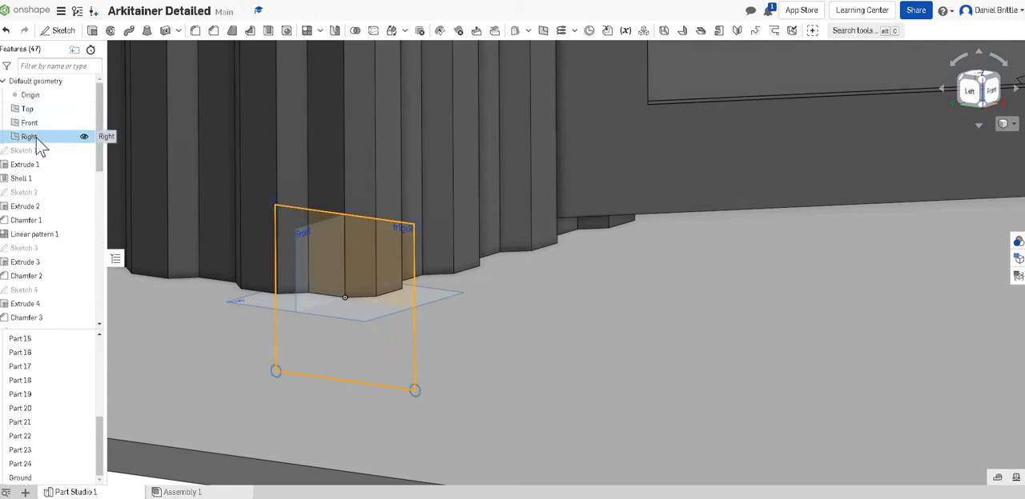
click(543, 37)
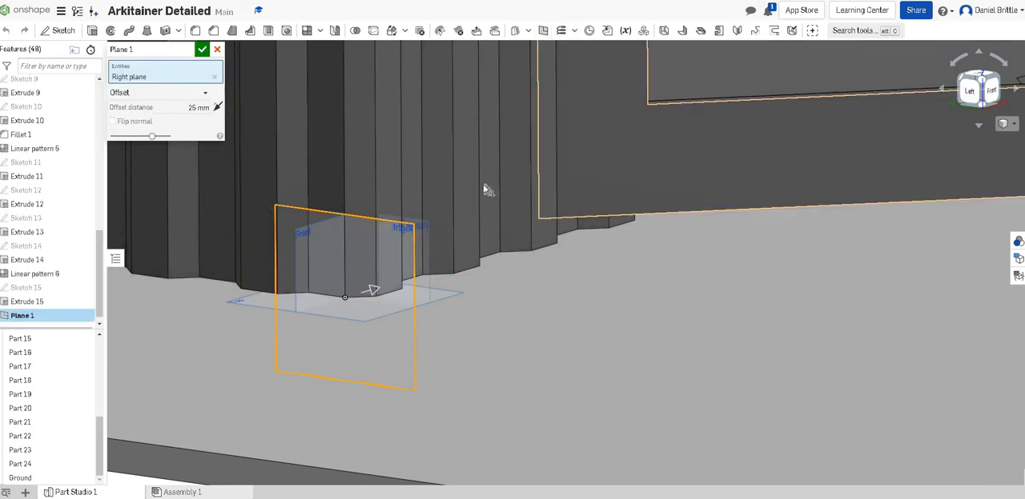
scroll(481, 193, down, 10)
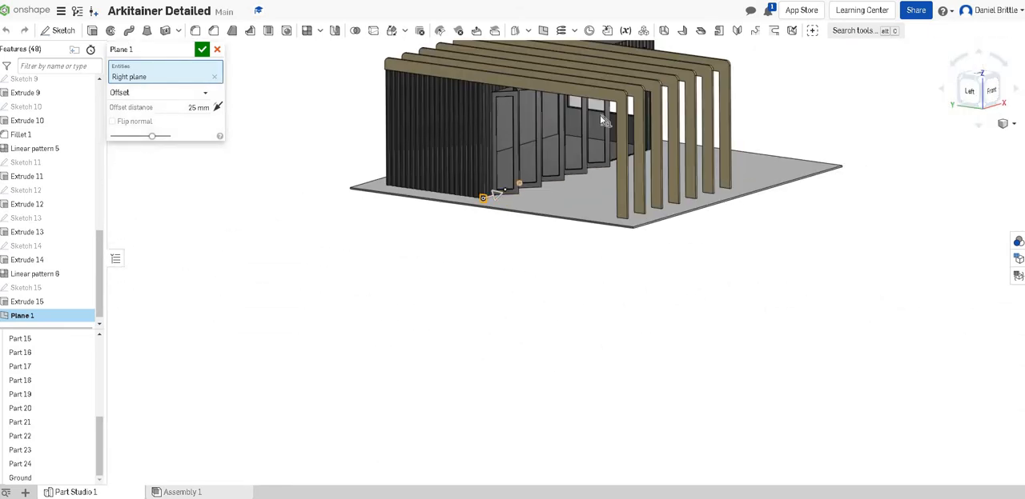
scroll(600, 115, up, 3)
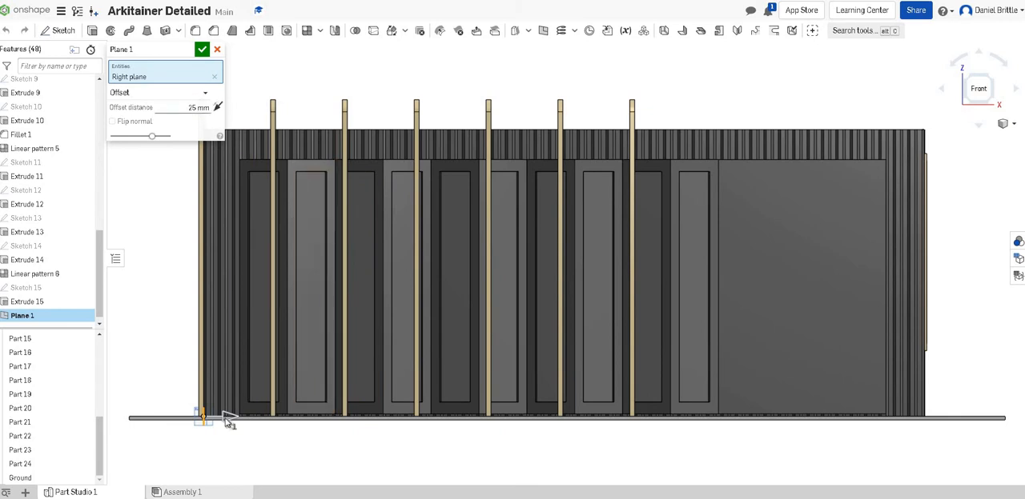
drag(243, 423, 362, 414)
click(202, 51)
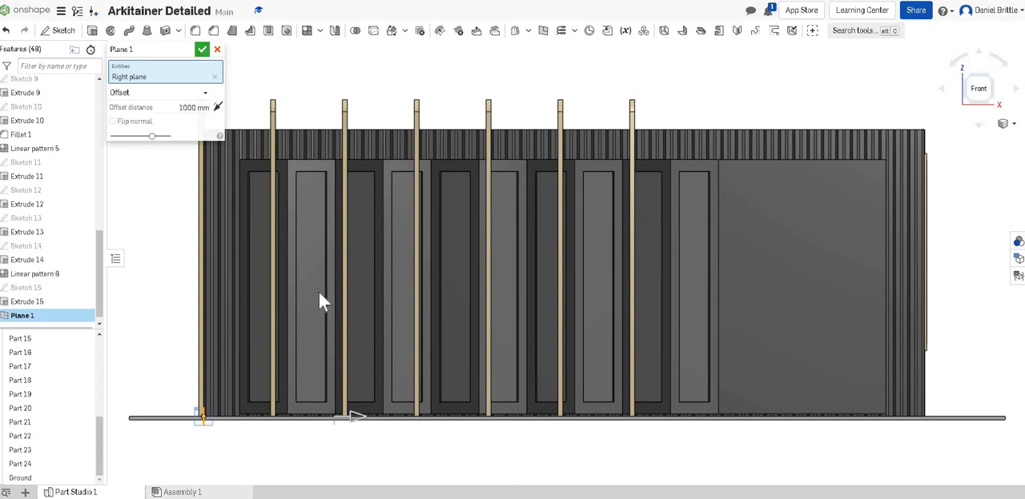
right_drag(381, 373, 319, 417)
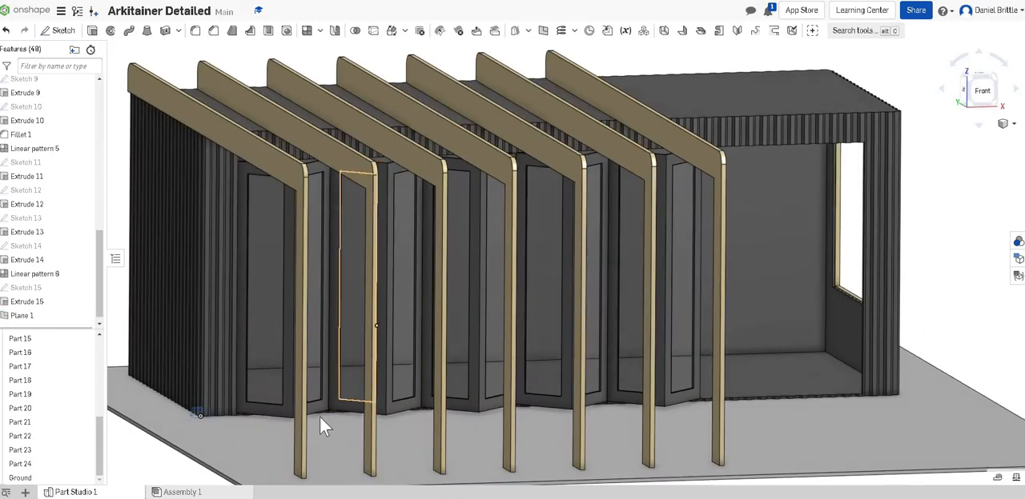
- Start a new sketch on the plane offset 1000 mm from the Right plane and view it square on
click(28, 317)
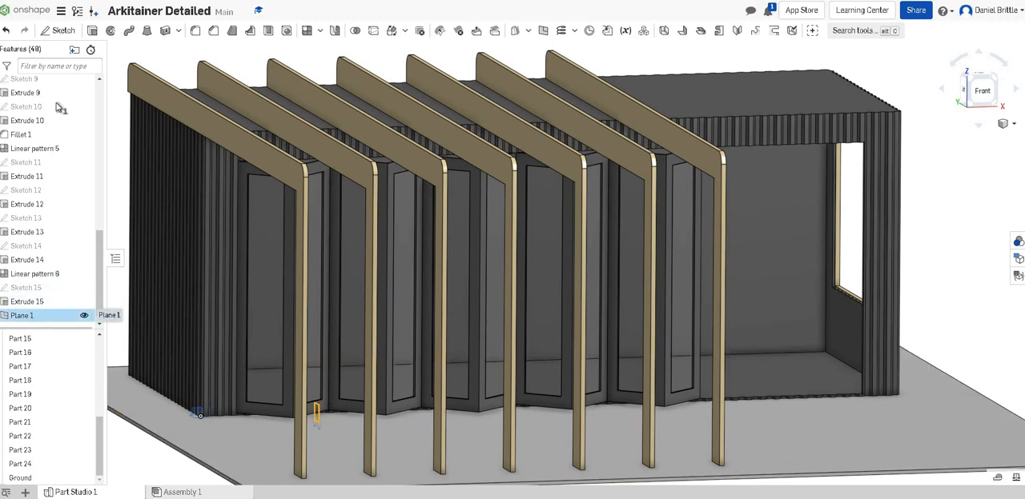
click(53, 35)
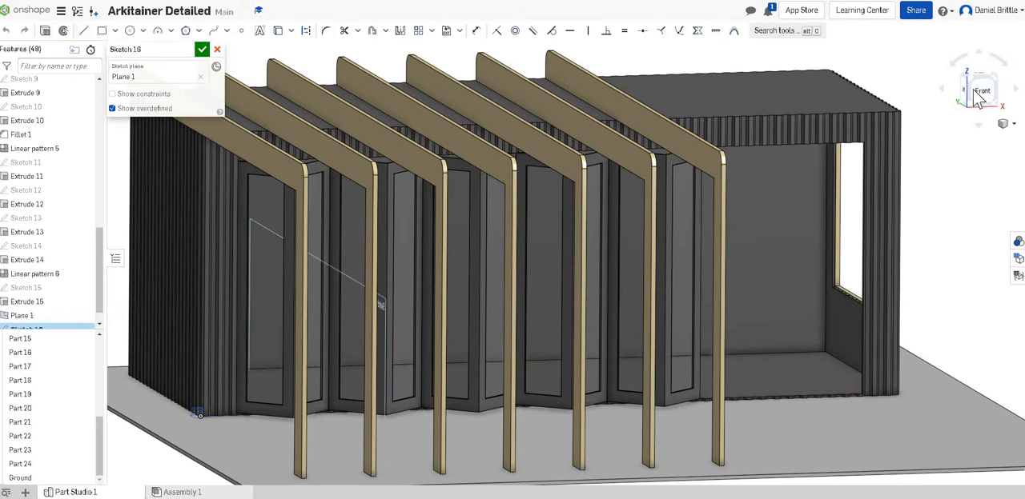
right_drag(752, 152, 649, 262)
key(n)
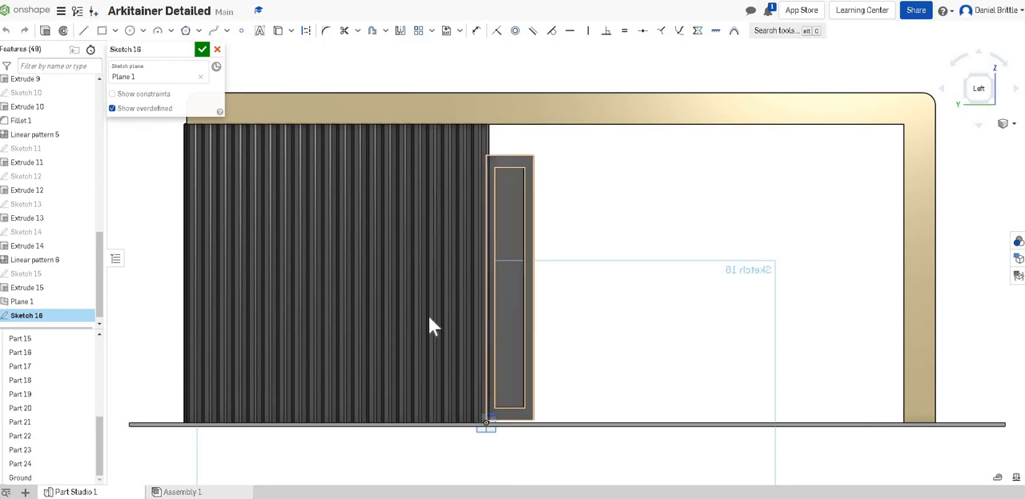
scroll(433, 341, down, 3)
scroll(755, 380, up, 3)
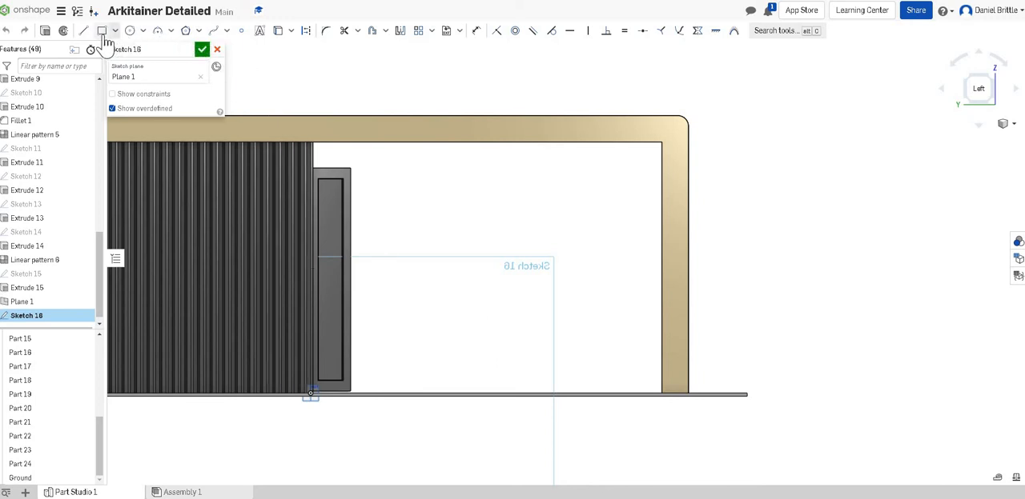
- Sketch three stacked rectangles outside the container: ground-level base about 1378 × 113 mm, stem about 271 × 1002 mm, and top about 2026 mm wide
key(g)
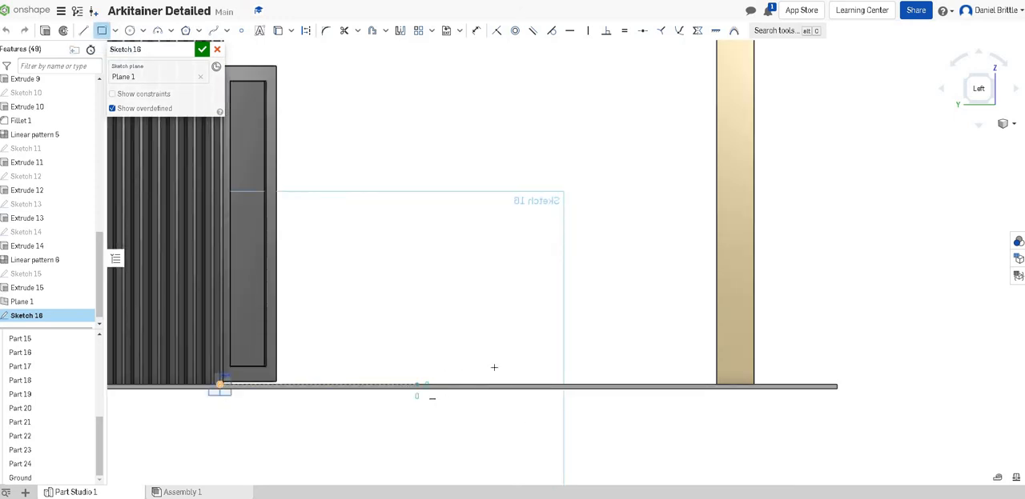
click(621, 368)
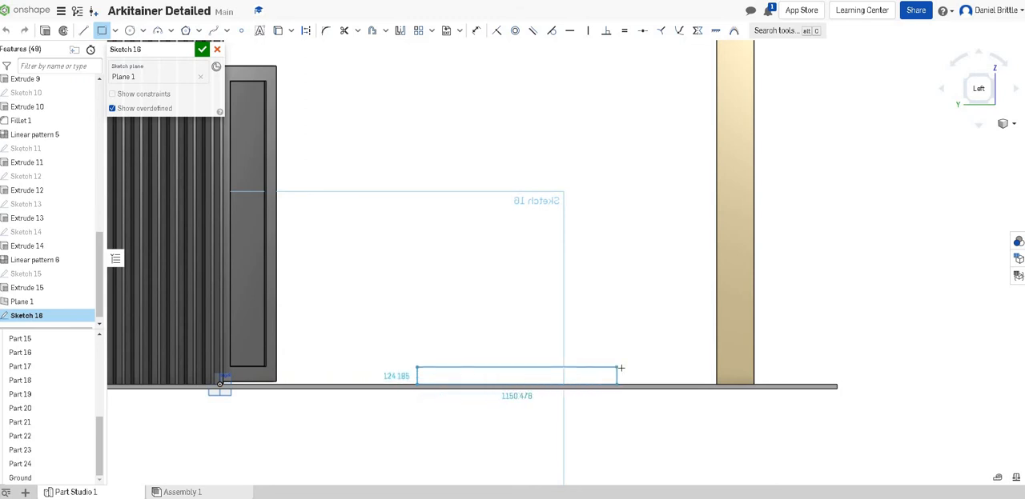
click(498, 368)
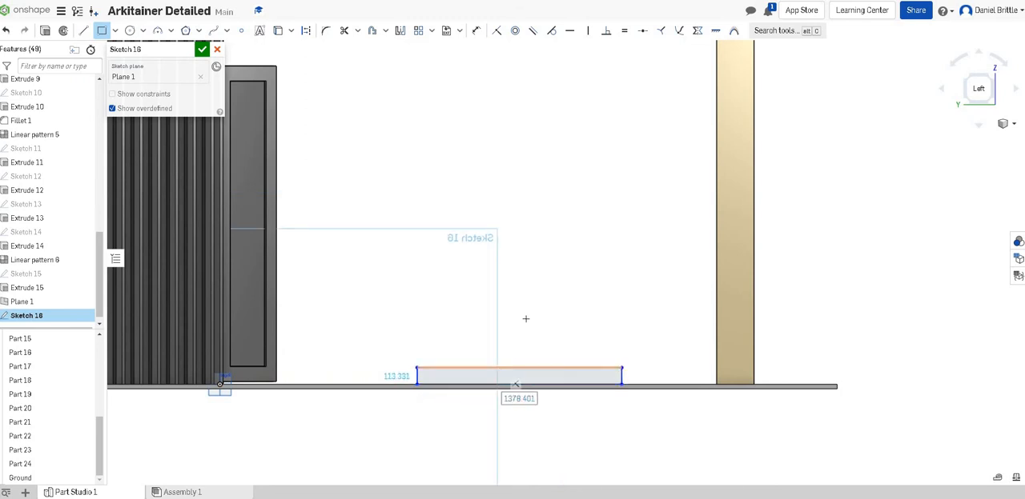
click(508, 216)
click(378, 219)
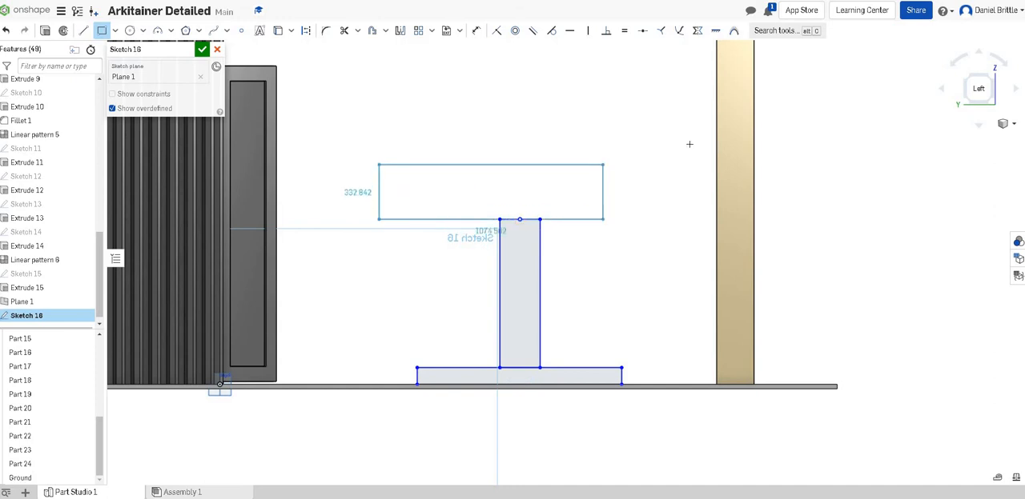
click(680, 145)
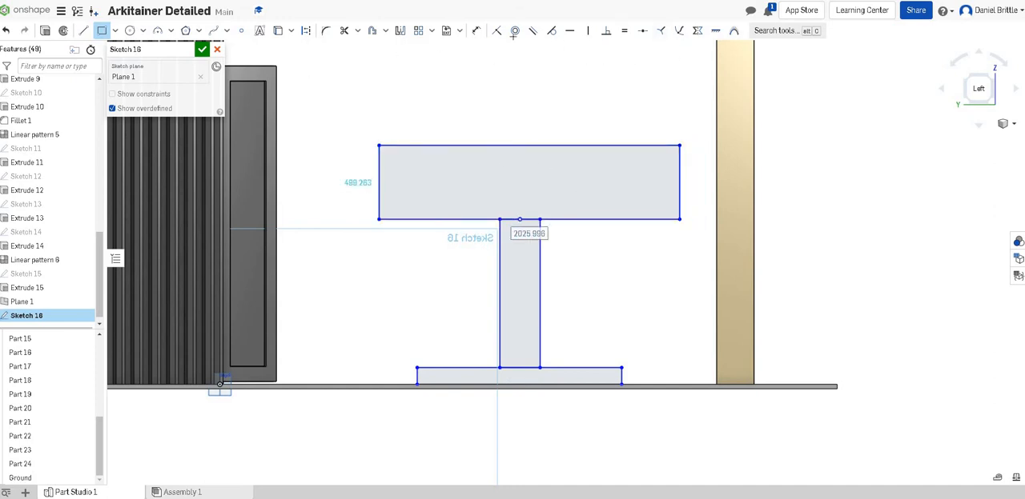
- Dimension the base rectangle's height as 20 mm
click(477, 32)
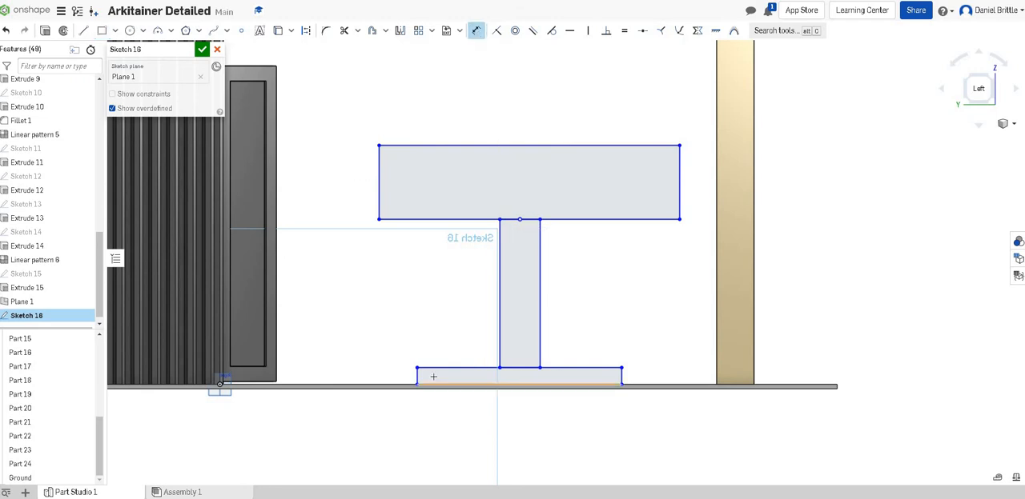
click(417, 375)
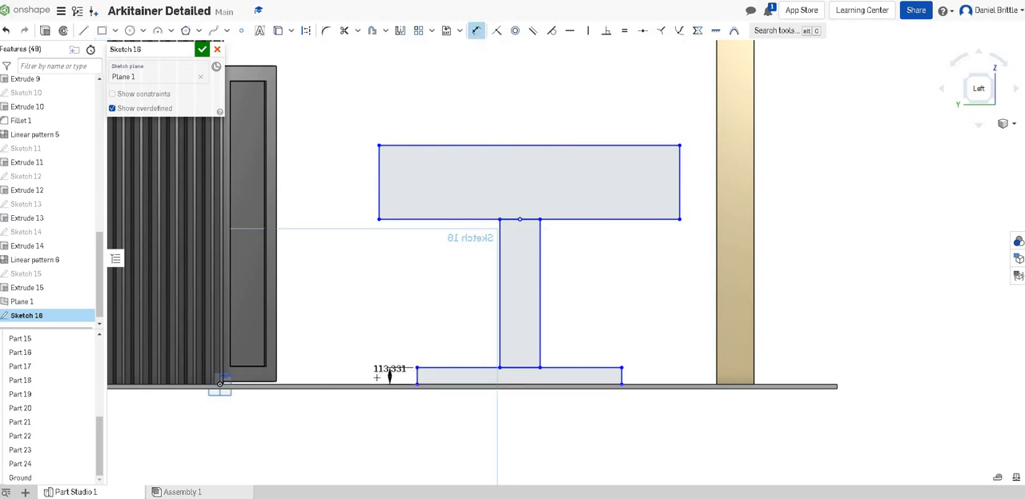
click(505, 368)
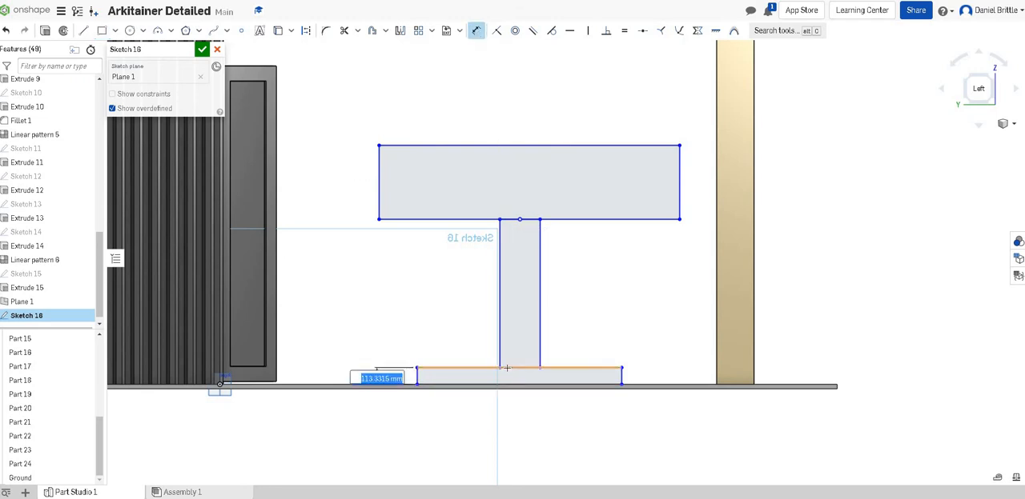
text(20)
key(Return)
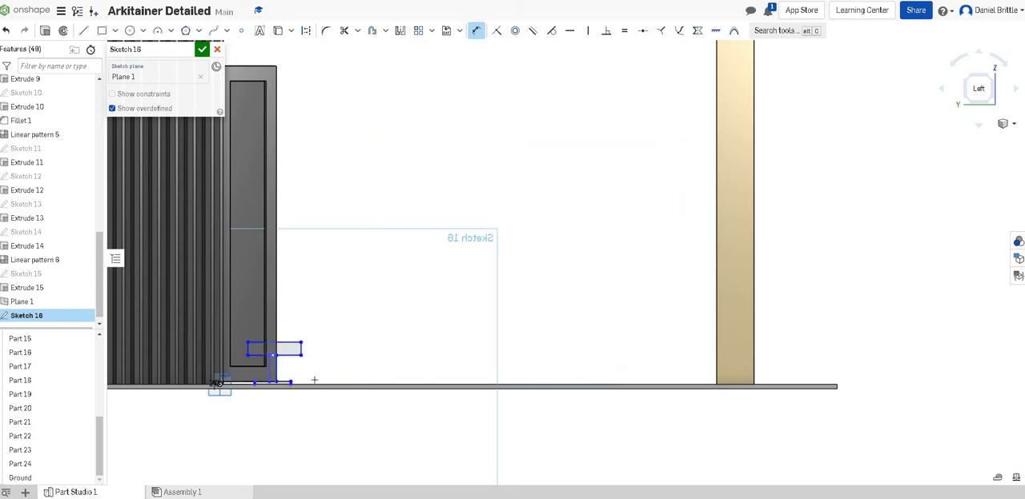
- Dimension the horizontal distance from the container's front edge to the base rectangle's container-facing edge as 1000 mm
scroll(216, 370, up, 3)
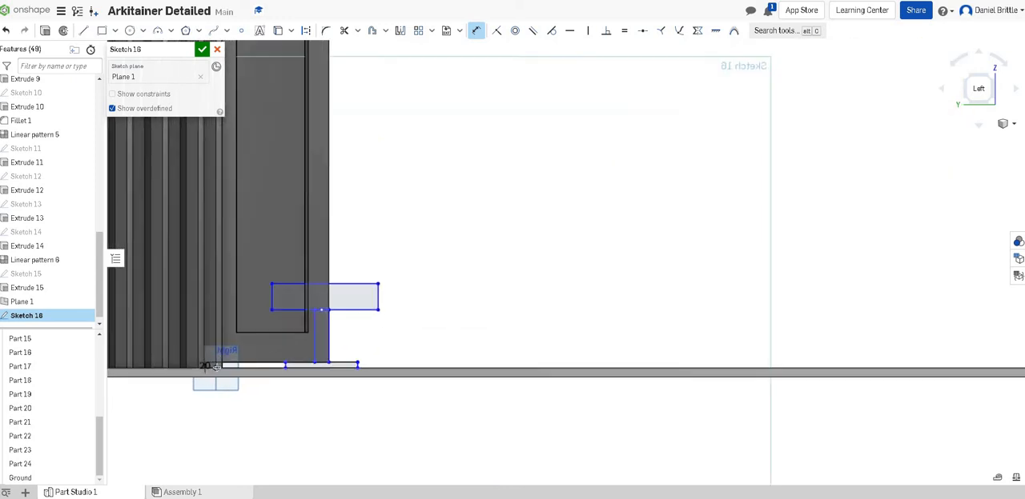
scroll(217, 366, up, 3)
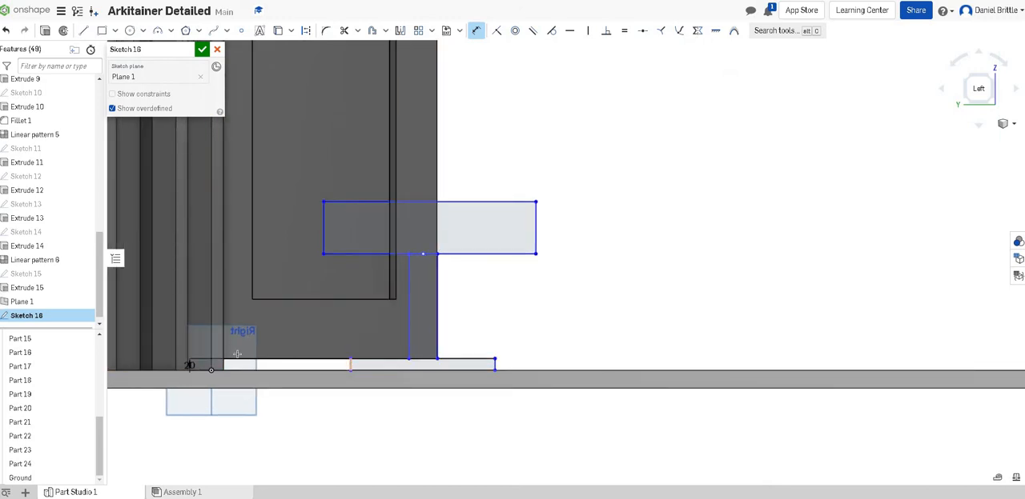
click(213, 353)
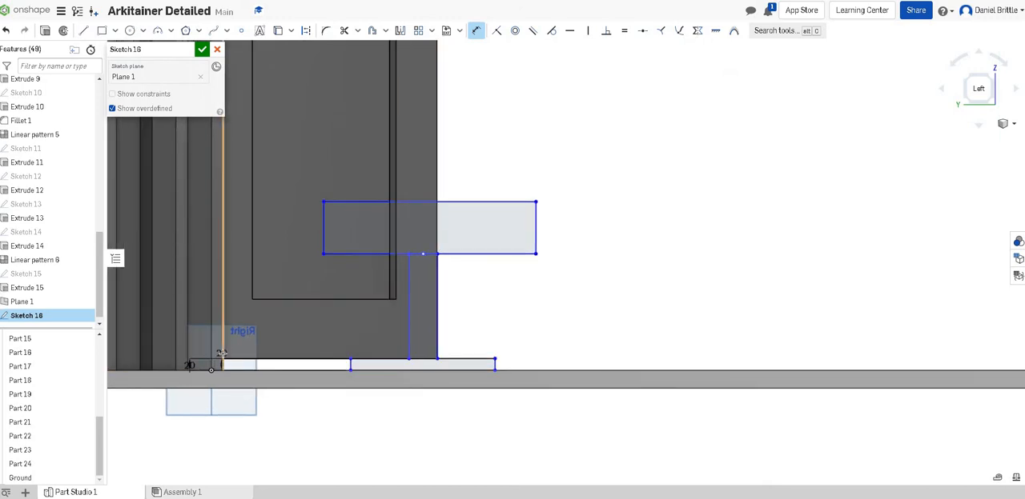
click(285, 425)
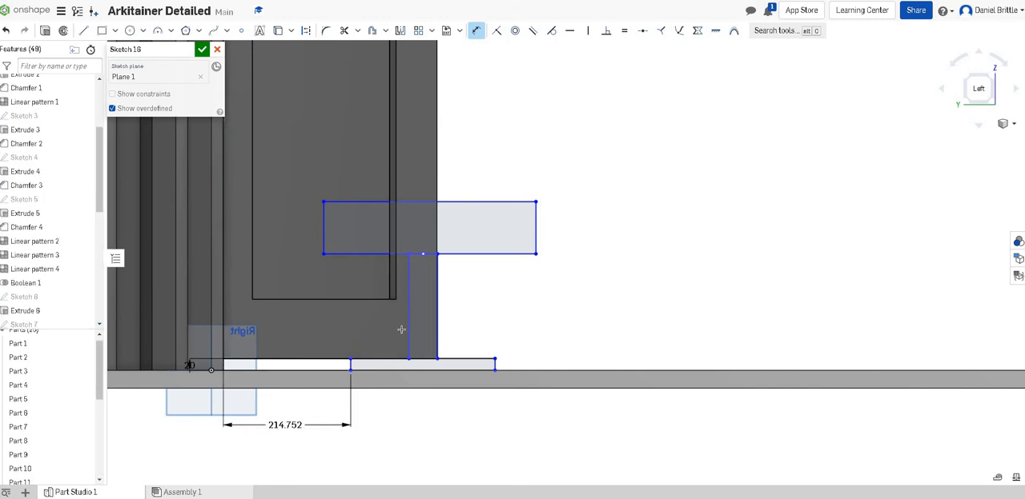
scroll(421, 321, down, 6)
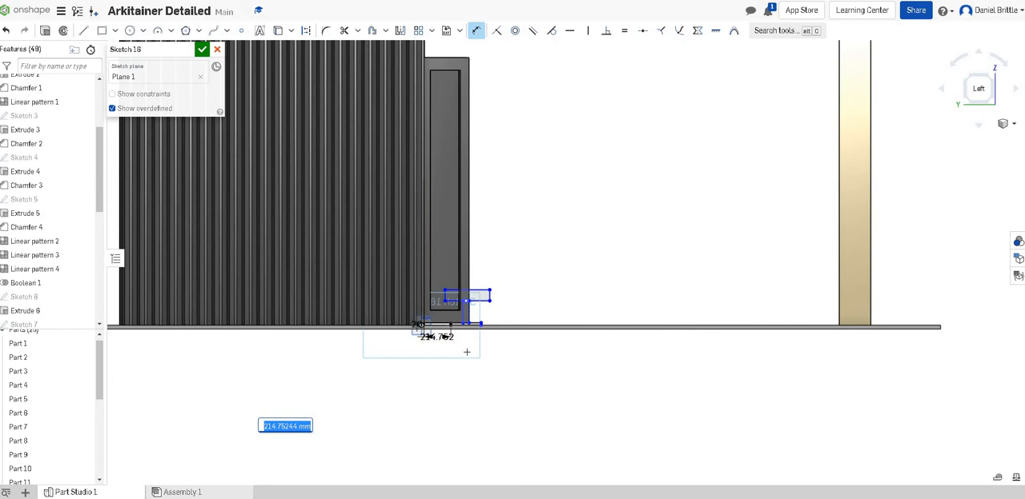
key(BackSpace)
key(Return)
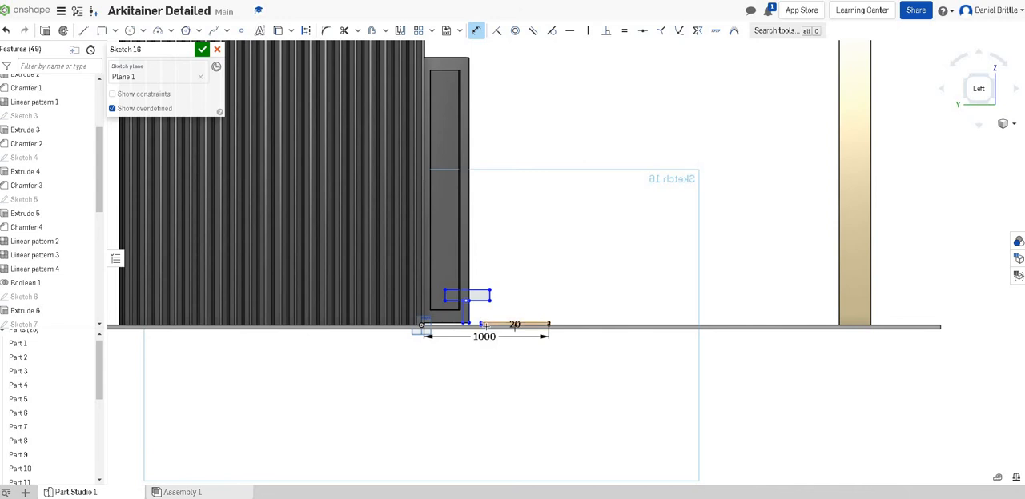
- Set the distance from the container to the dimensioned edge of the base rectangle to 1500 mm and leave the Dimension tool
scroll(479, 317, up, 3)
double_click(482, 342)
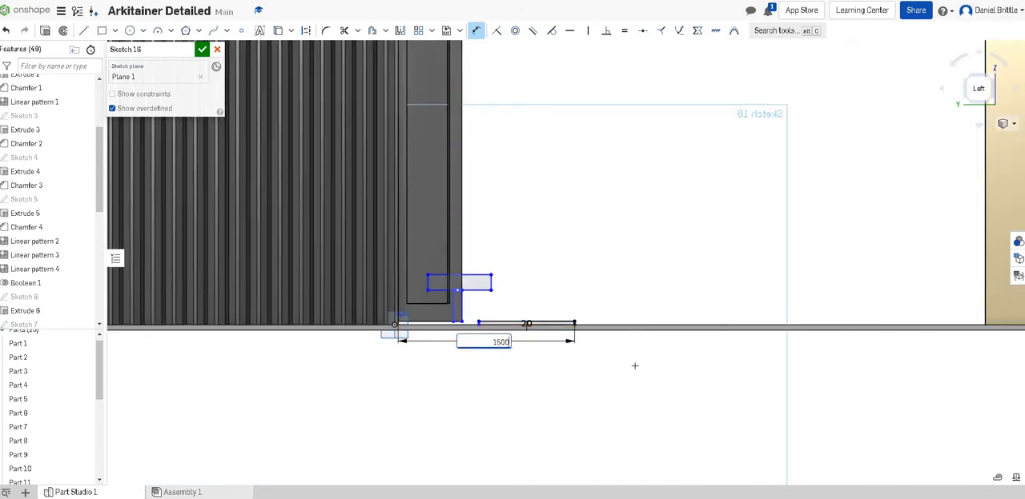
text(1500)
key(Return)
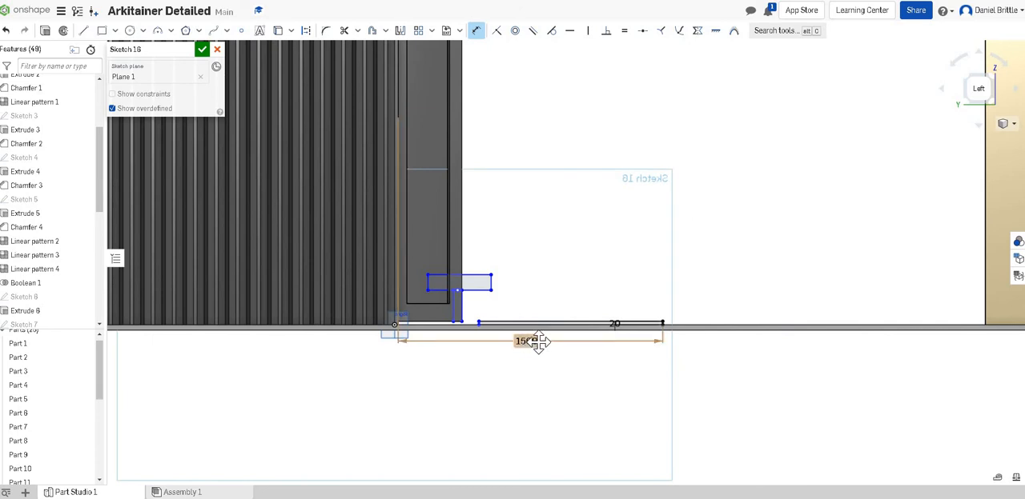
double_click(527, 342)
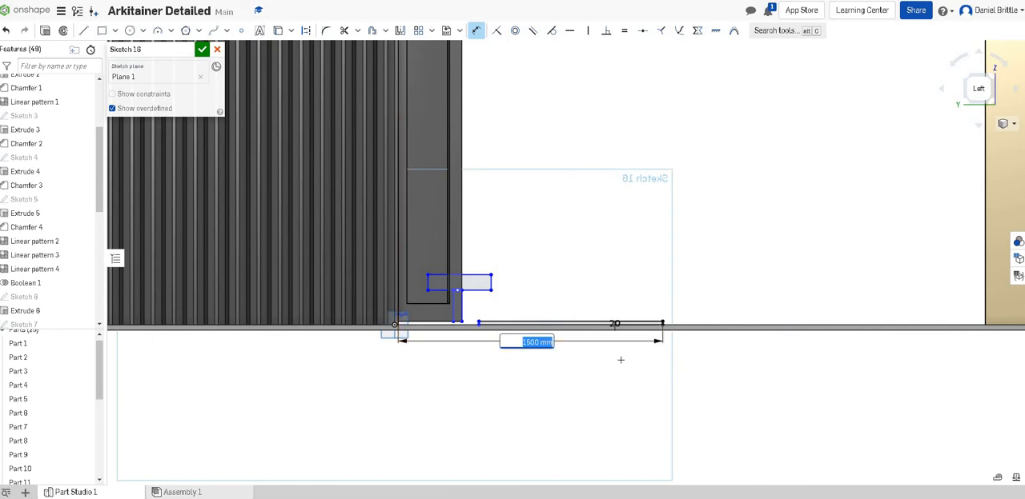
click(620, 361)
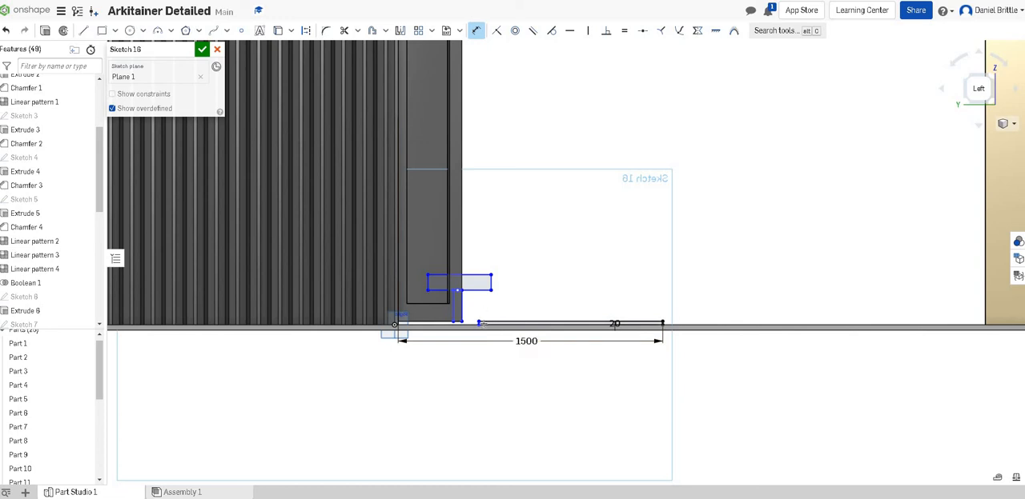
scroll(479, 323, up, 5)
right_click(545, 309)
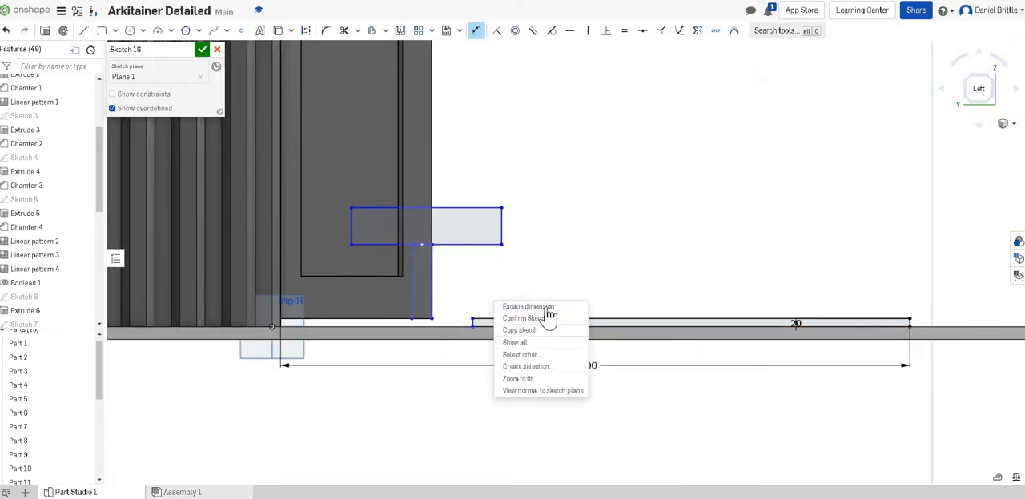
key(Escape)
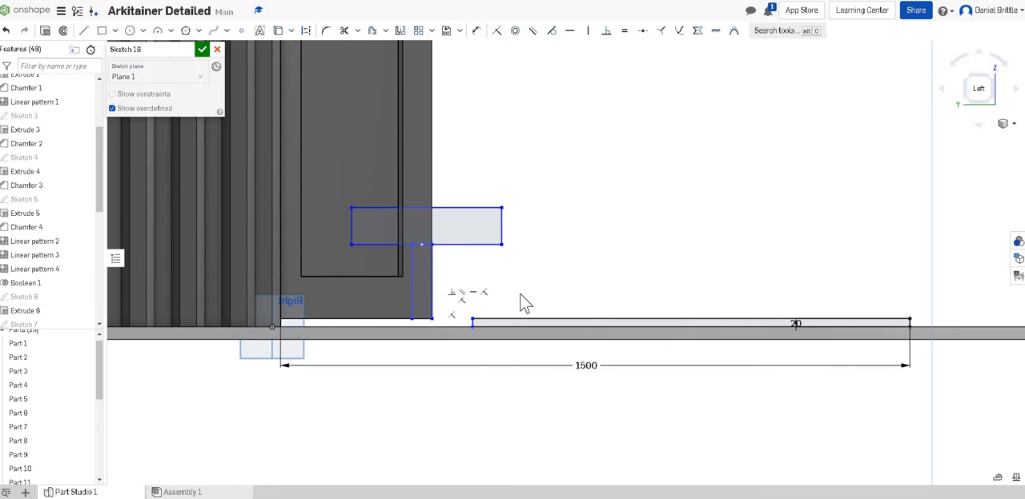
- Move the base rectangle's undimensioned end edge past the 1500 mm edge so the base extends away from the container
right_click(522, 301)
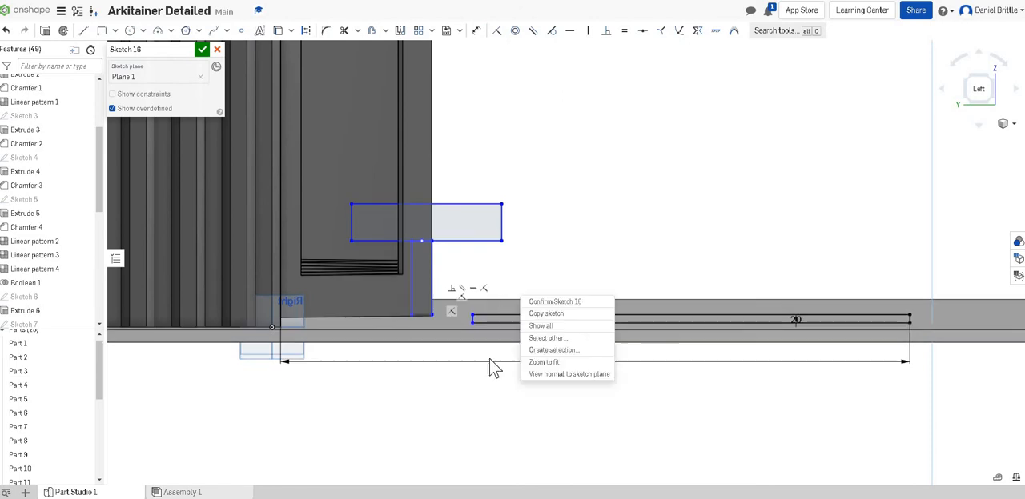
click(978, 96)
scroll(559, 409, up, 3)
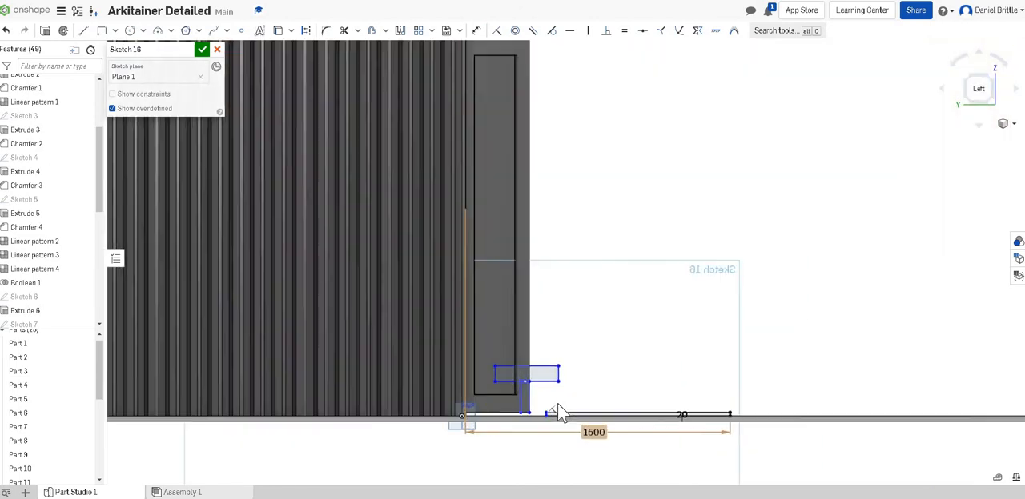
scroll(553, 412, up, 5)
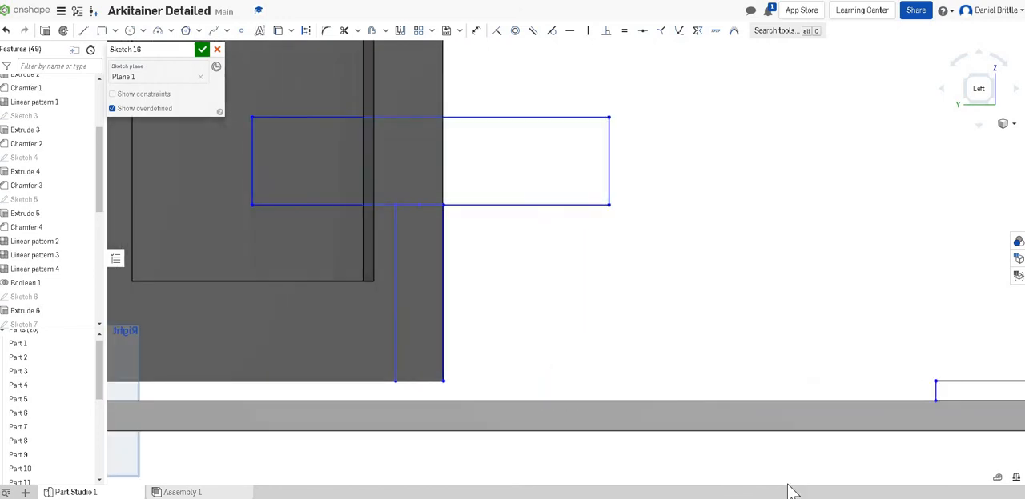
scroll(769, 425, down, 4)
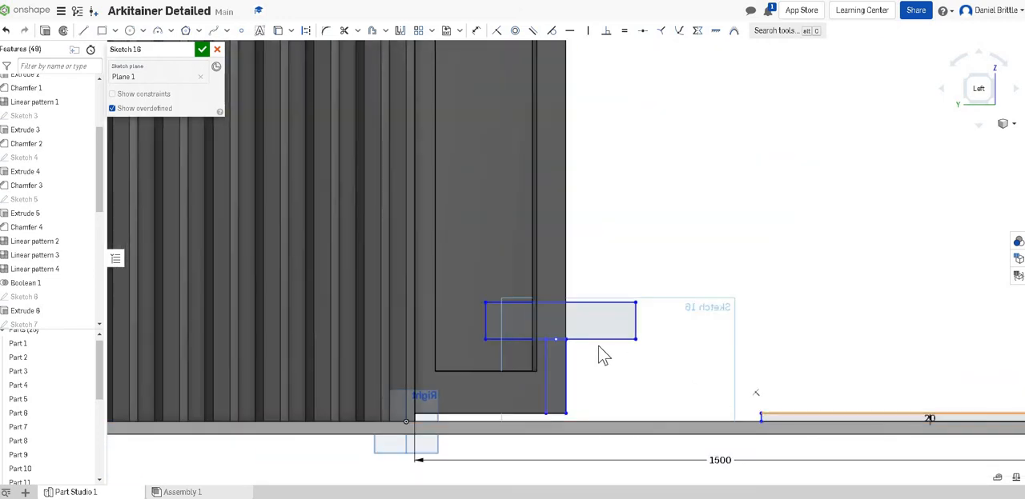
middle_drag(598, 345, 302, 341)
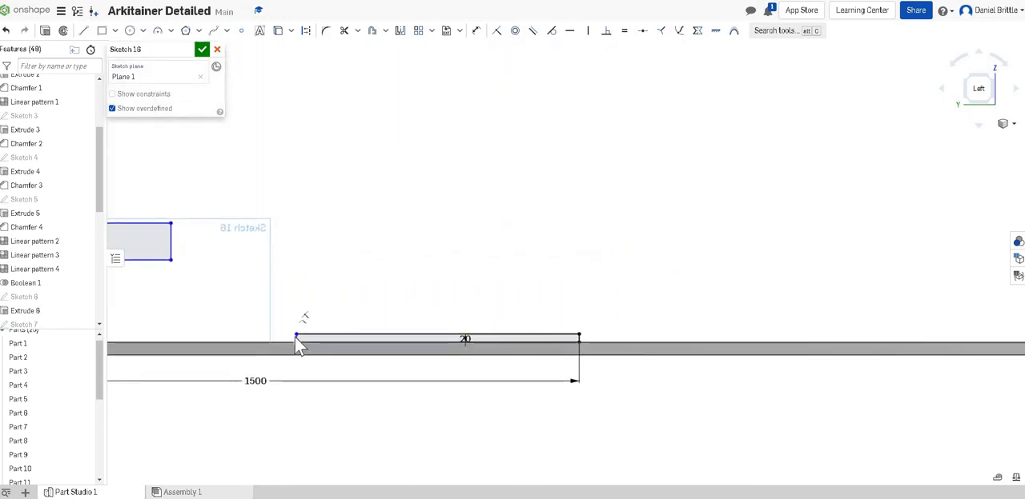
scroll(295, 338, up, 4)
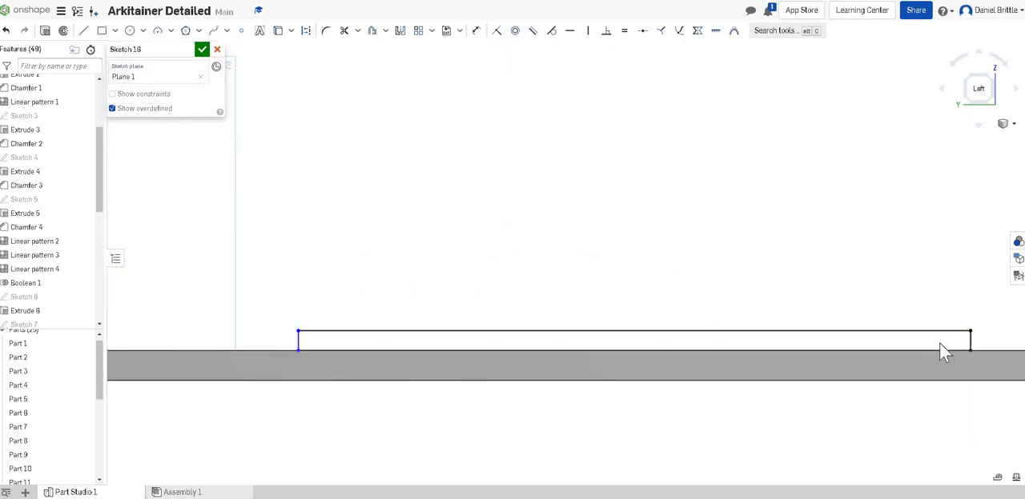
drag(938, 342, 1001, 337)
scroll(803, 366, down, 6)
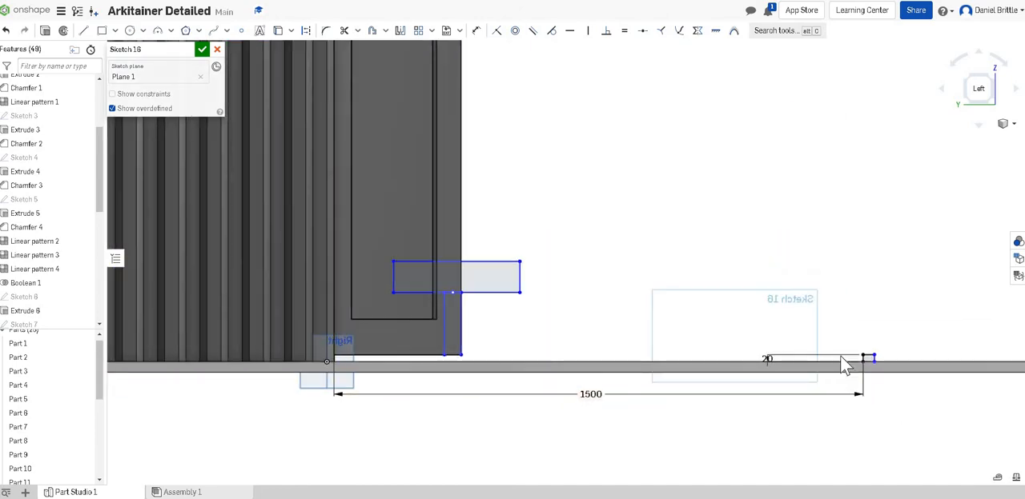
- Widen the base rectangle by moving its free outer edge farther from the container
scroll(905, 375, up, 4)
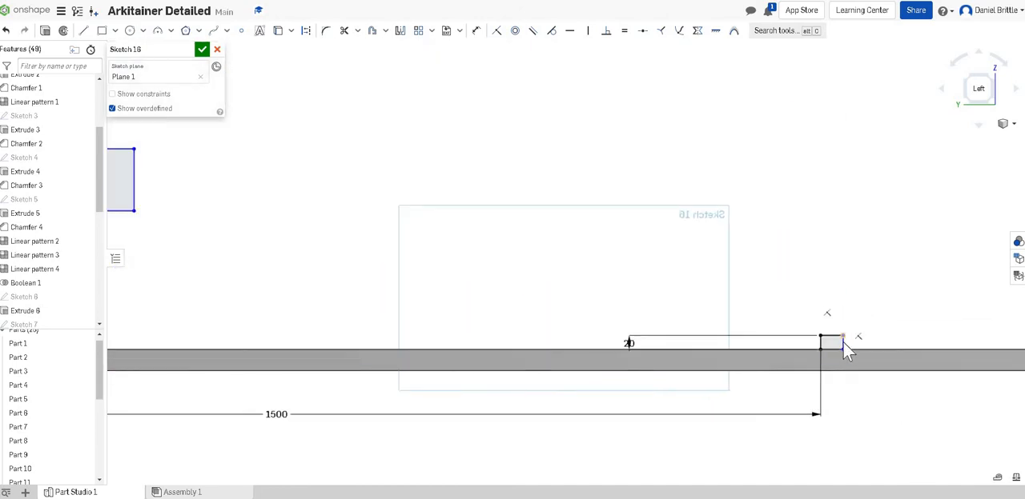
drag(842, 342, 980, 335)
scroll(763, 377, down, 10)
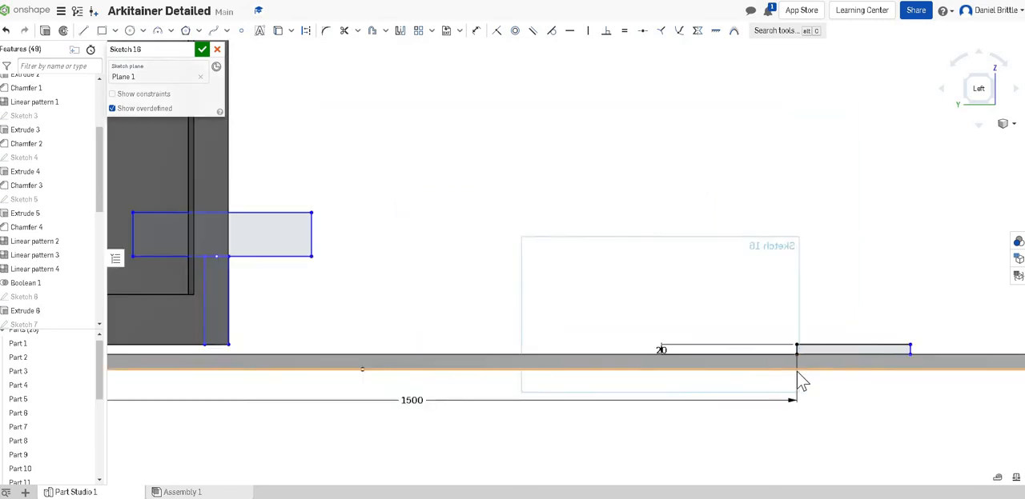
scroll(902, 386, up, 4)
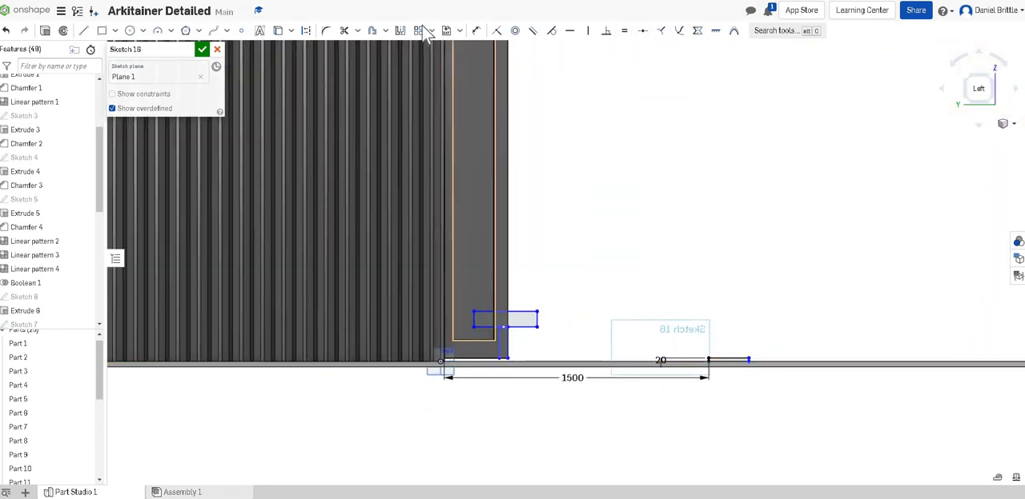
- Dimension the base rectangle's length as 600 mm and leave the Dimension tool
click(476, 32)
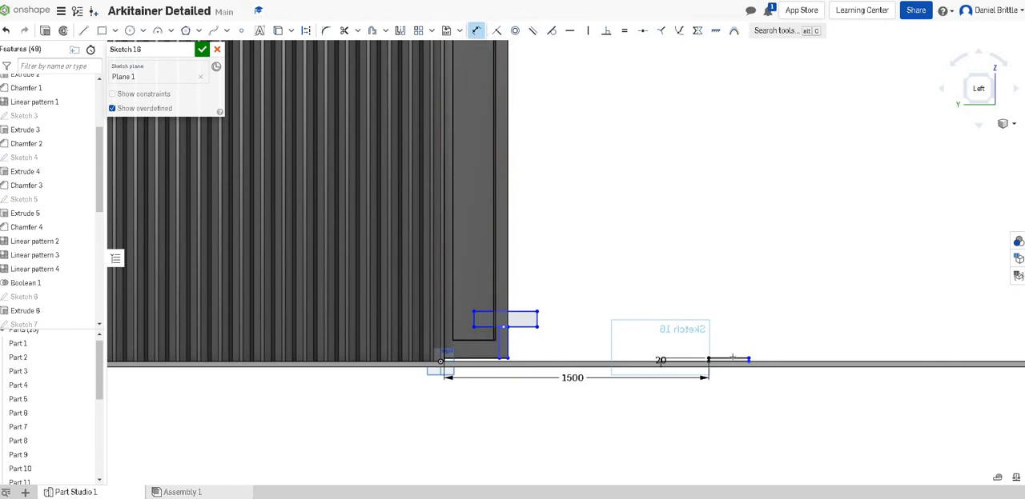
click(723, 318)
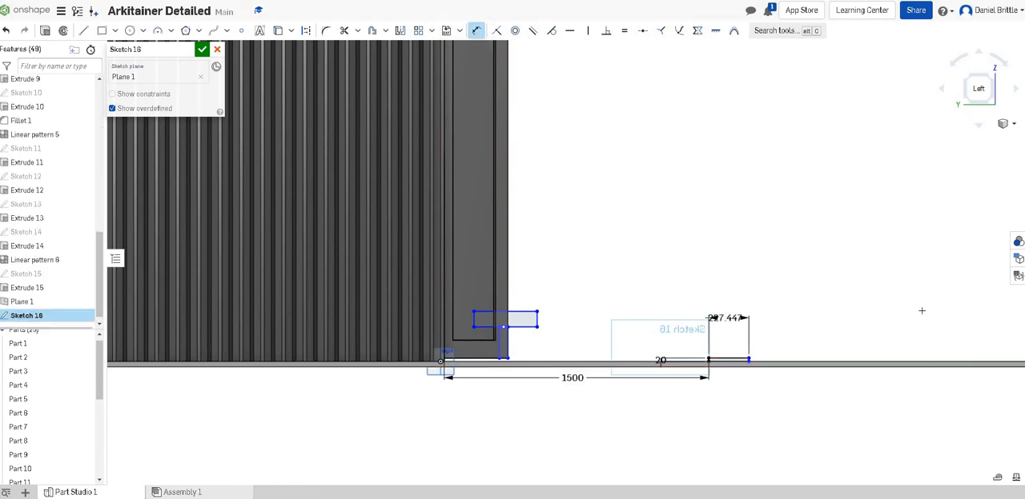
text(6)
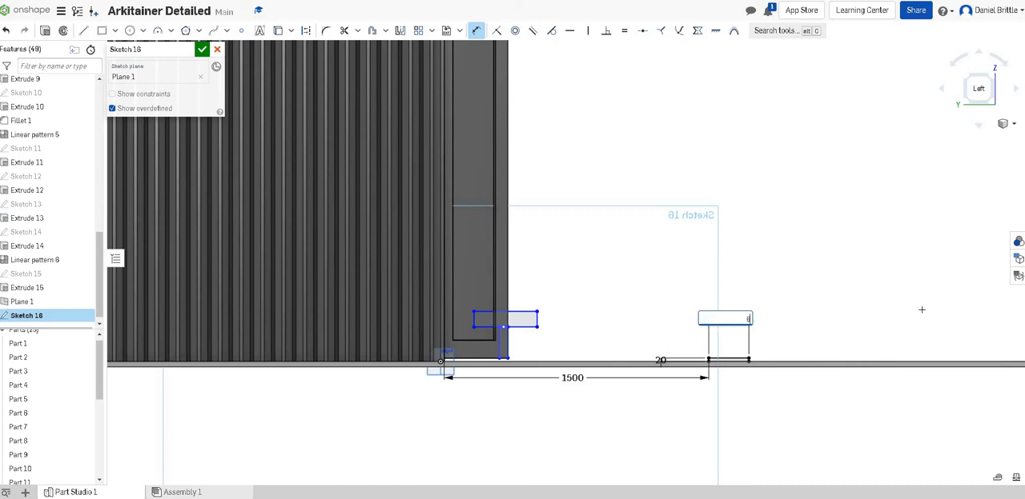
text(00)
key(Return)
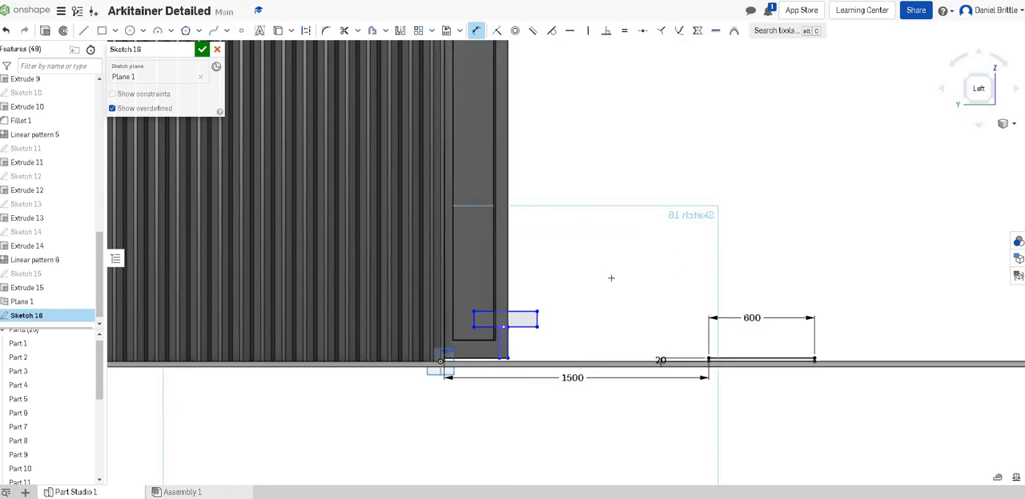
right_click(612, 191)
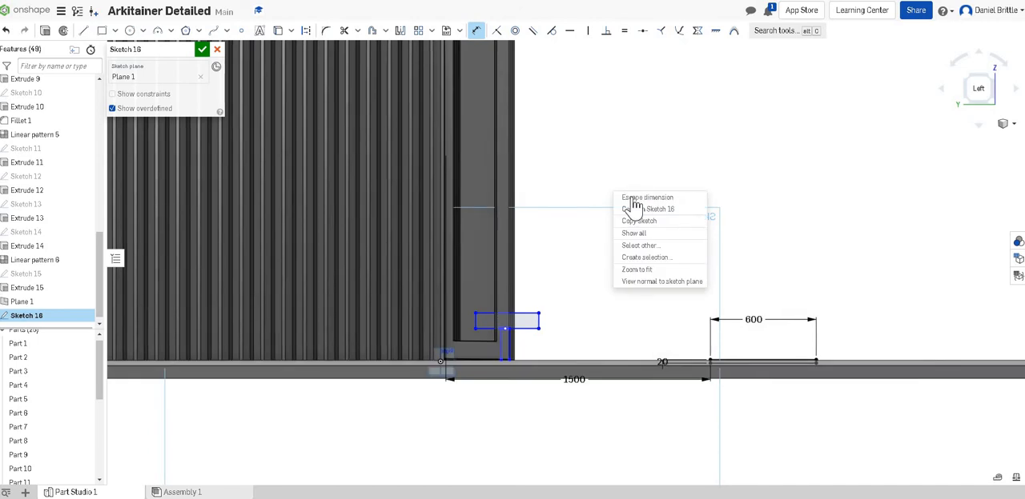
click(632, 197)
- Delete the old stem and cap rectangles that overlap the container's front edge
mouse_move(582, 292)
mouse_down()
mouse_move(467, 370)
mouse_move(466, 389)
mouse_move(566, 352)
mouse_up()
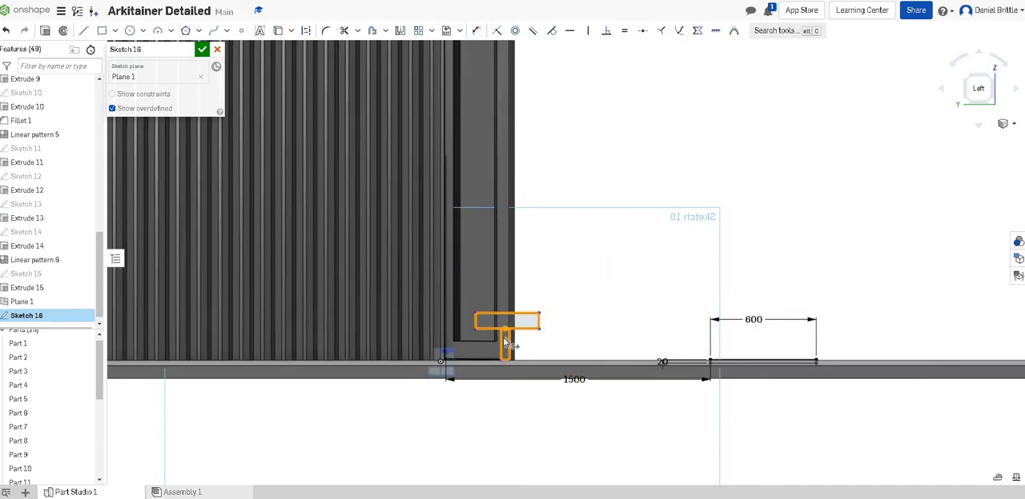
key(Delete)
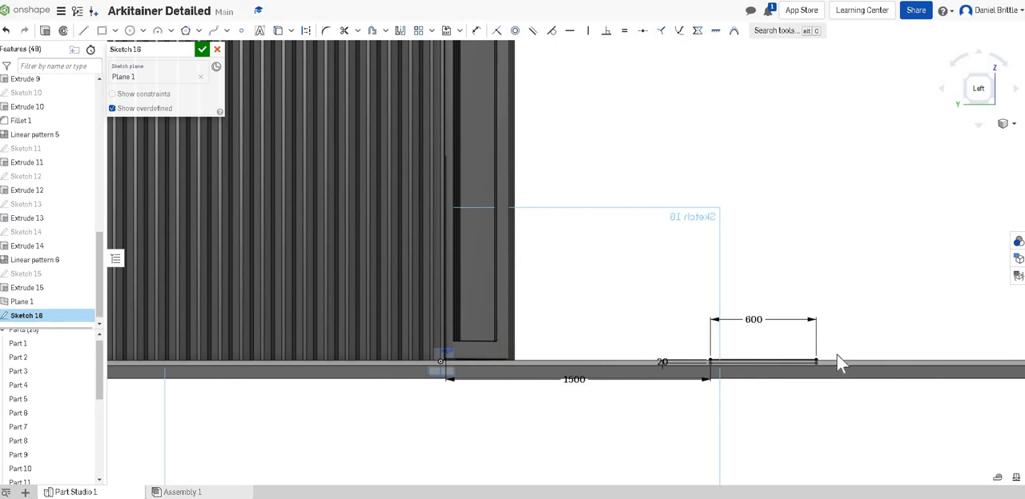
scroll(836, 355, up, 1)
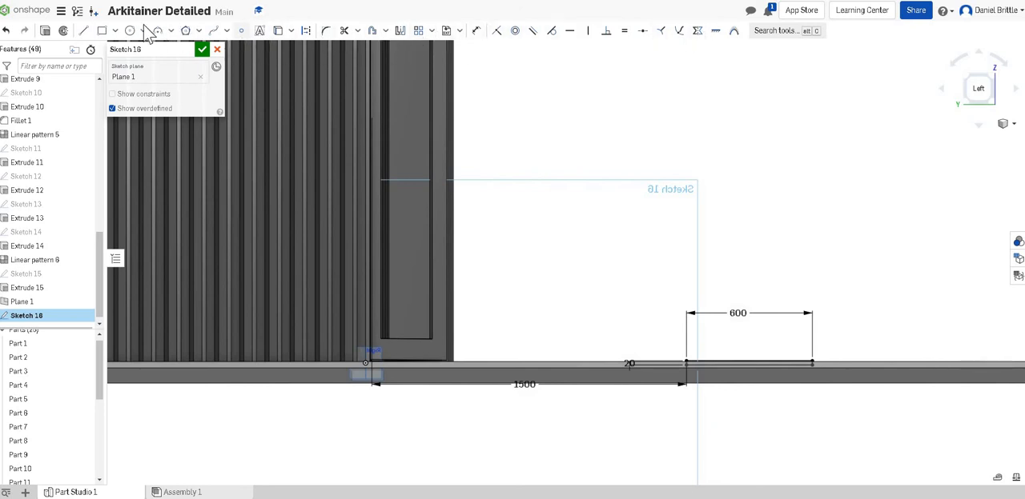
click(102, 31)
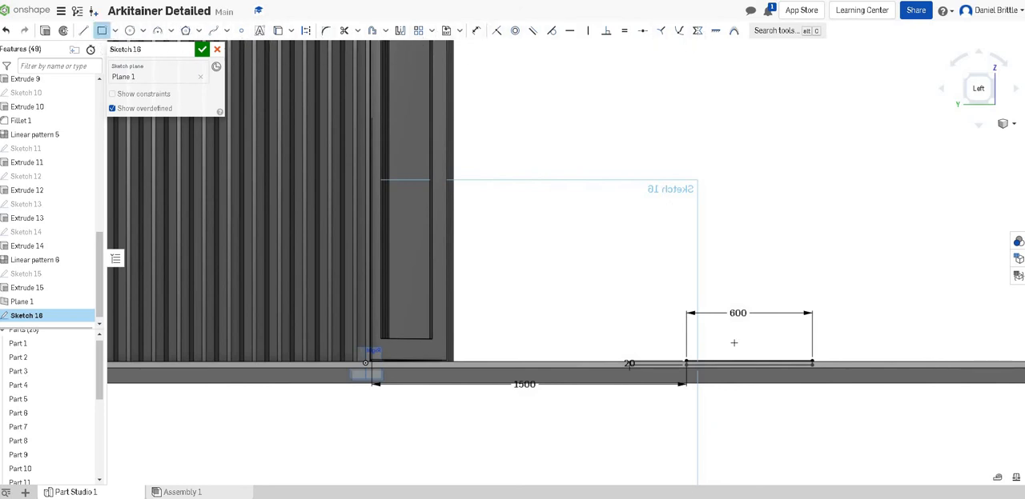
click(728, 363)
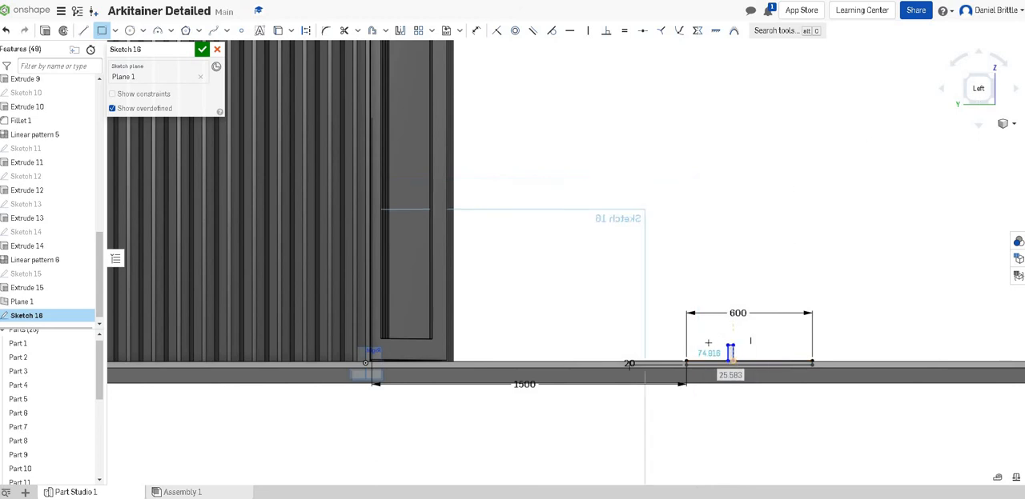
click(732, 345)
right_click(629, 235)
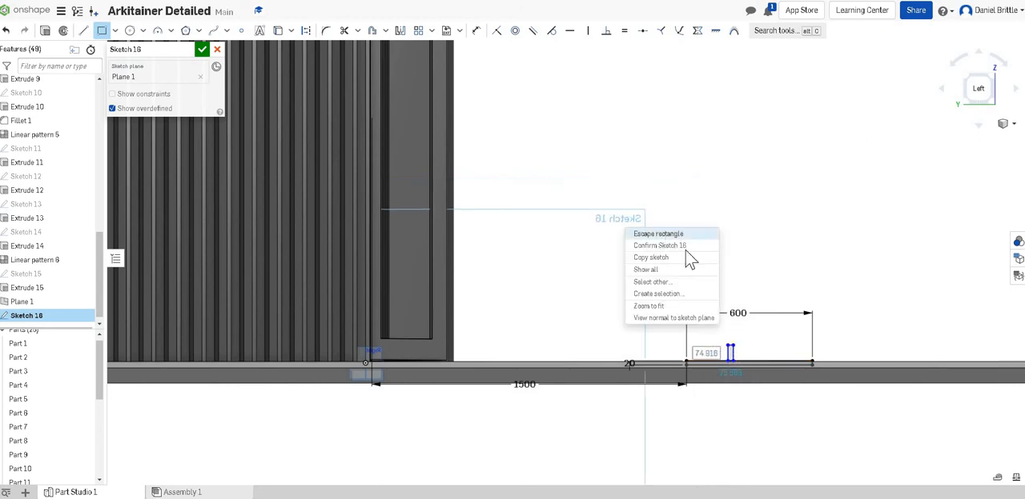
click(677, 232)
drag(700, 313, 747, 382)
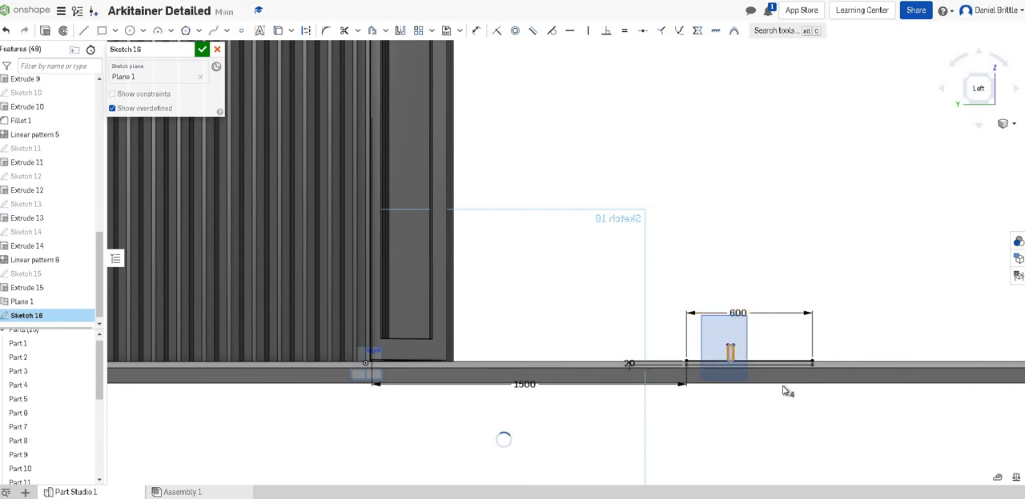
- Sketch a stem rectangle about 161 by 633 mm standing on the base, topped by a cap rectangle about 637 by 158 mm
click(101, 31)
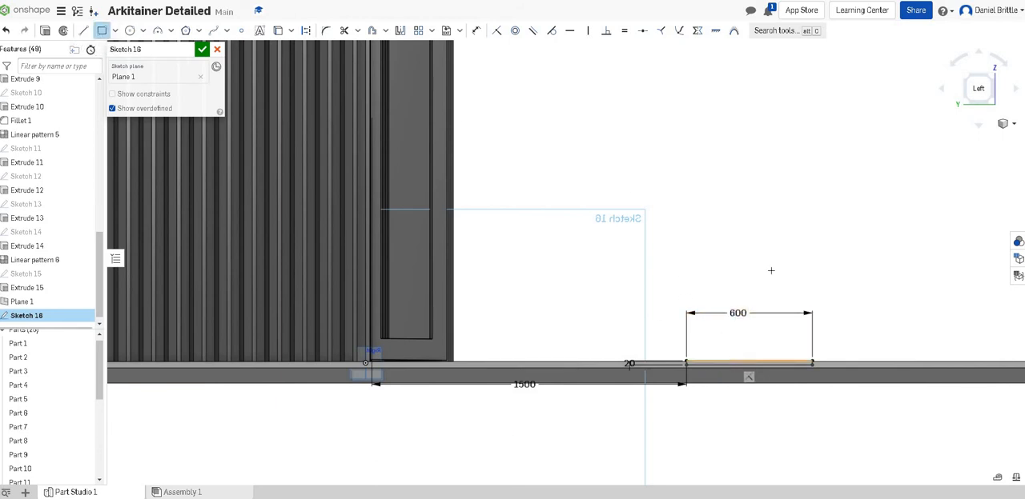
click(731, 362)
click(767, 229)
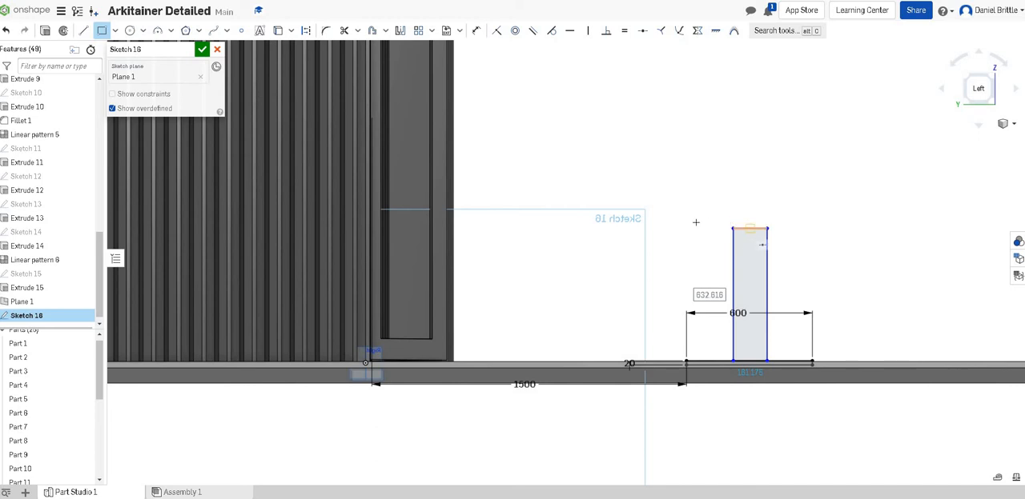
click(822, 196)
click(686, 229)
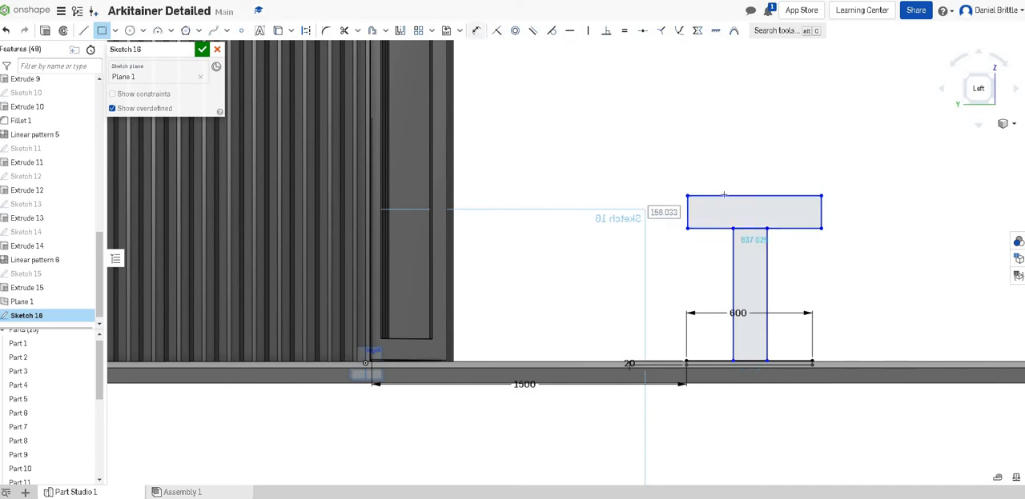
click(476, 30)
scroll(750, 358, up, 1)
scroll(749, 373, up, 2)
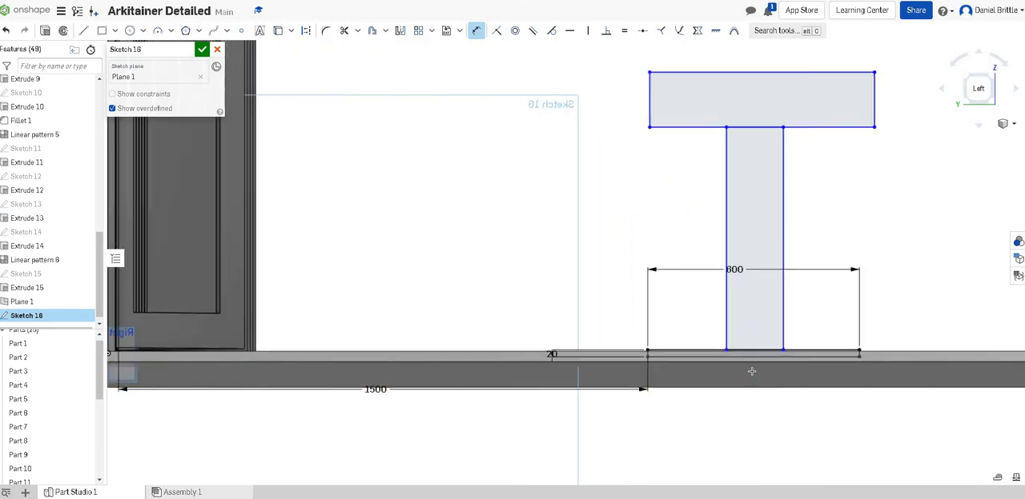
scroll(751, 370, down, 1)
click(754, 366)
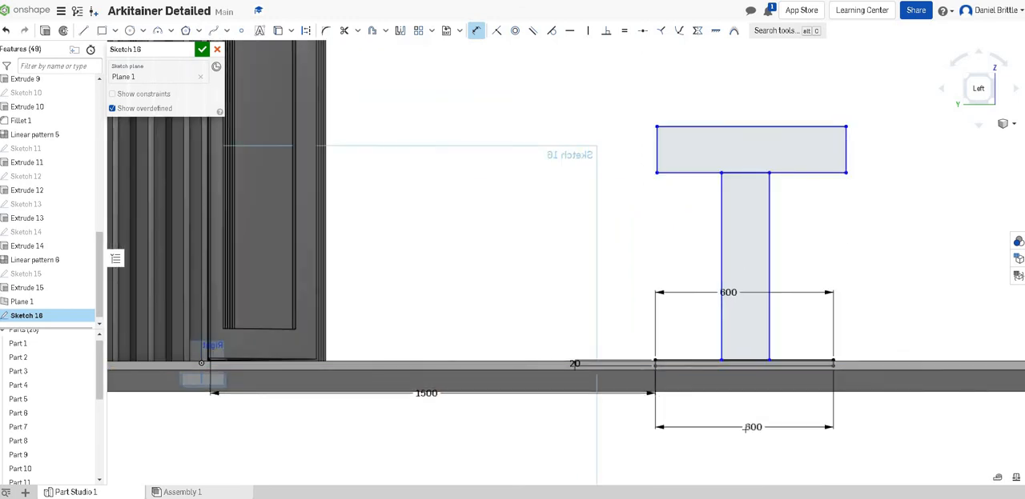
right_click(784, 405)
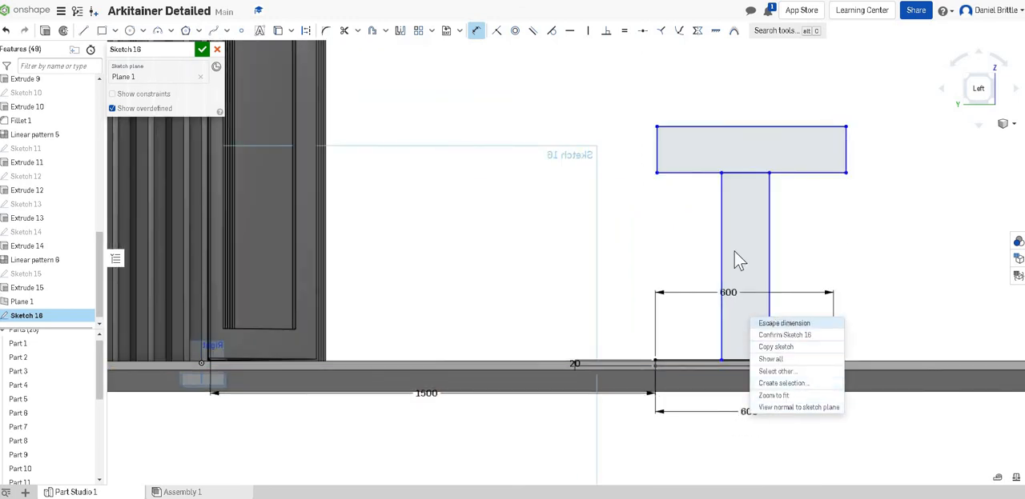
key(Escape)
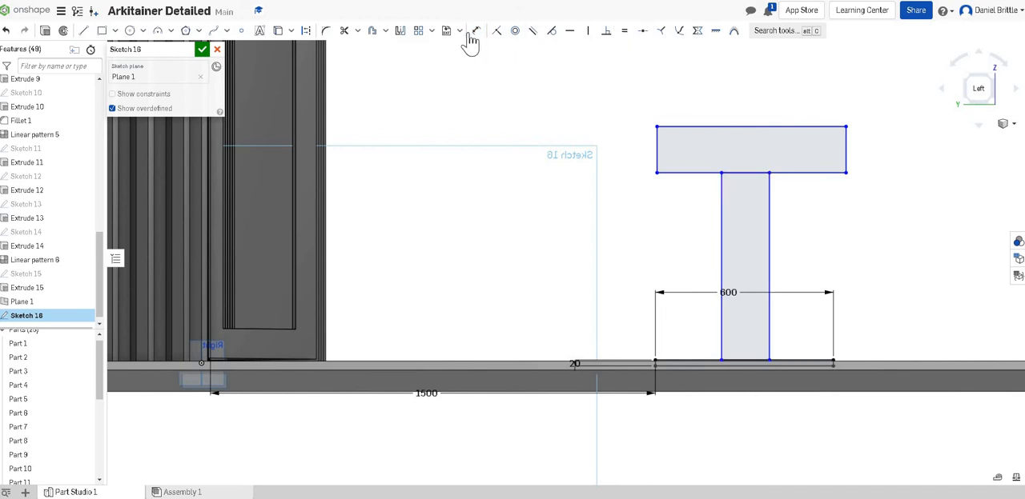
- Dimension the stem's width between its two vertical edges as 100 mm
click(475, 31)
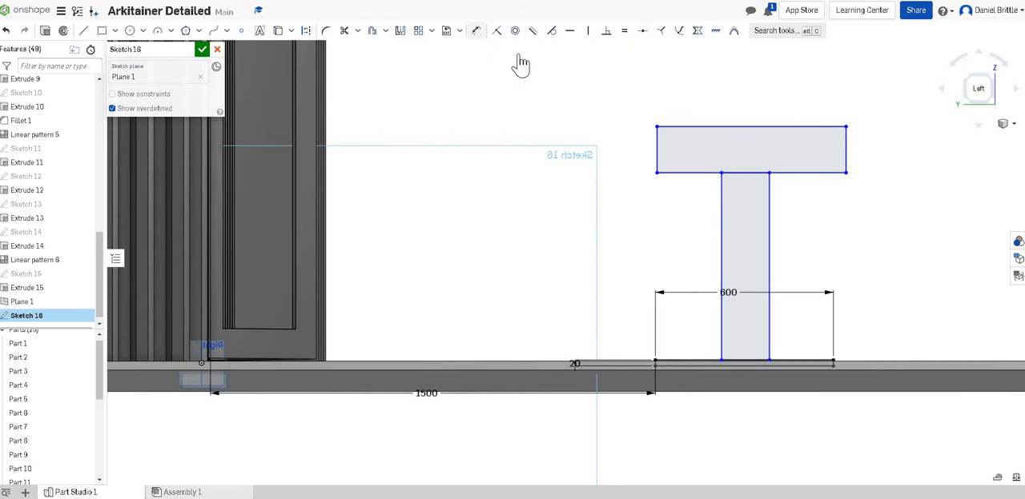
click(721, 311)
click(769, 312)
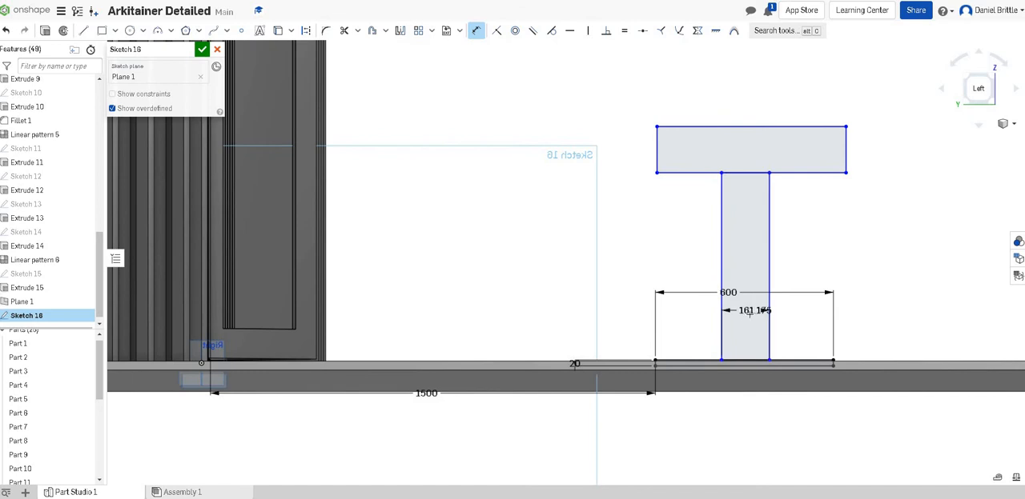
click(750, 314)
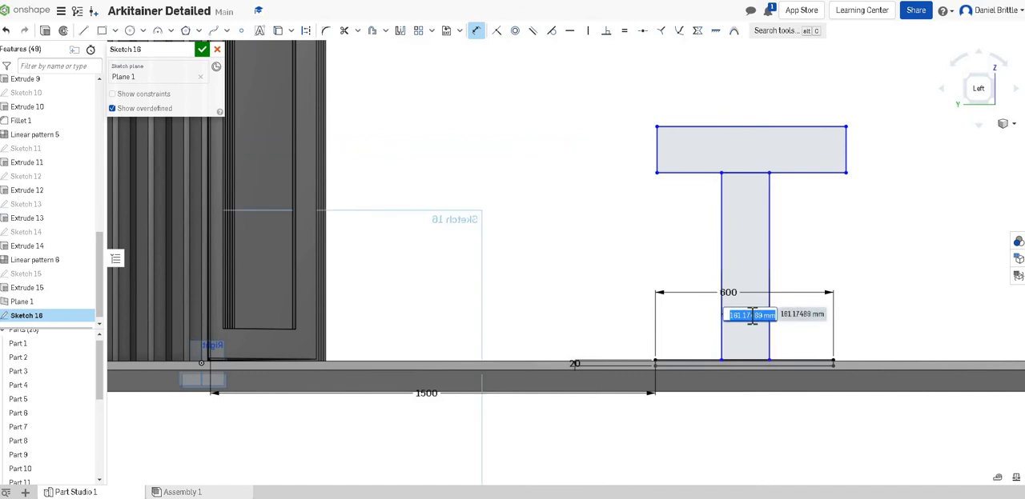
text(1)
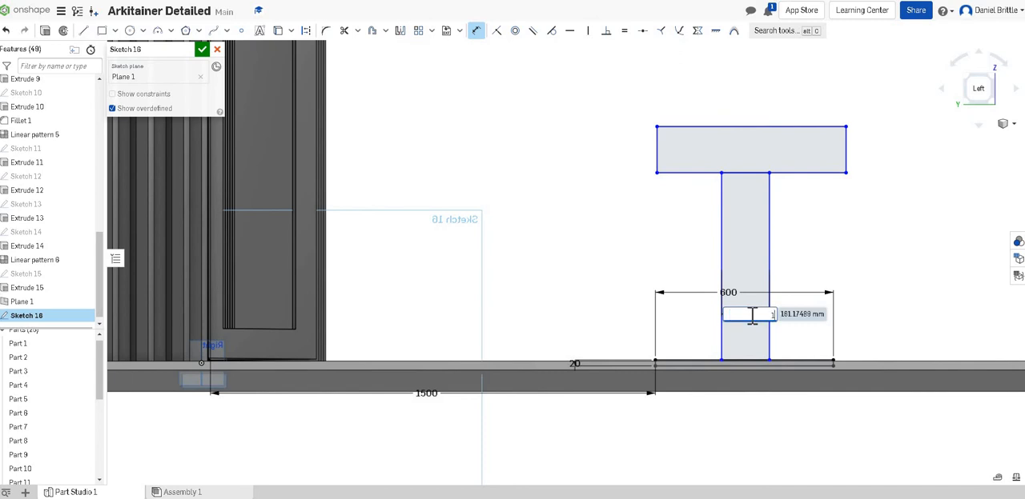
text(00)
key(Return)
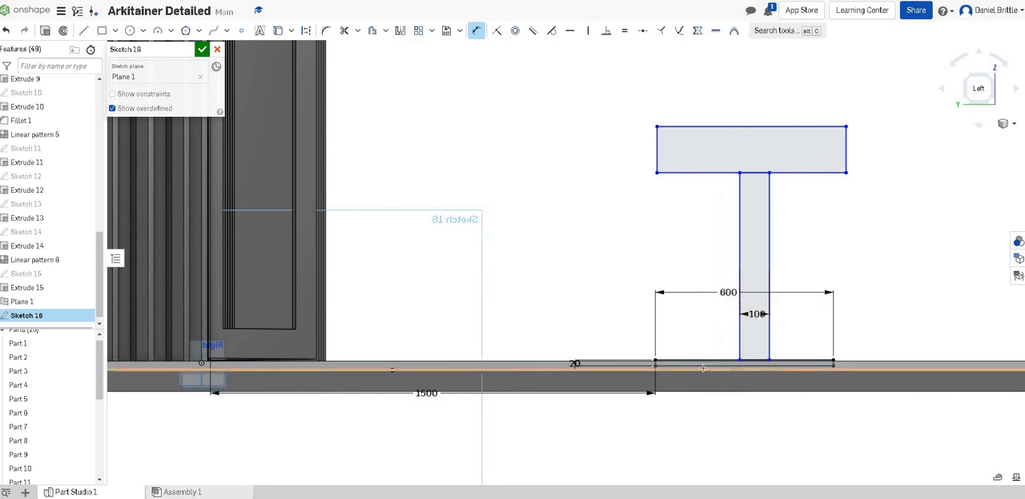
- Dimension the horizontal distance from the base's container-facing end to the stem's nearest edge as 250 mm
click(769, 342)
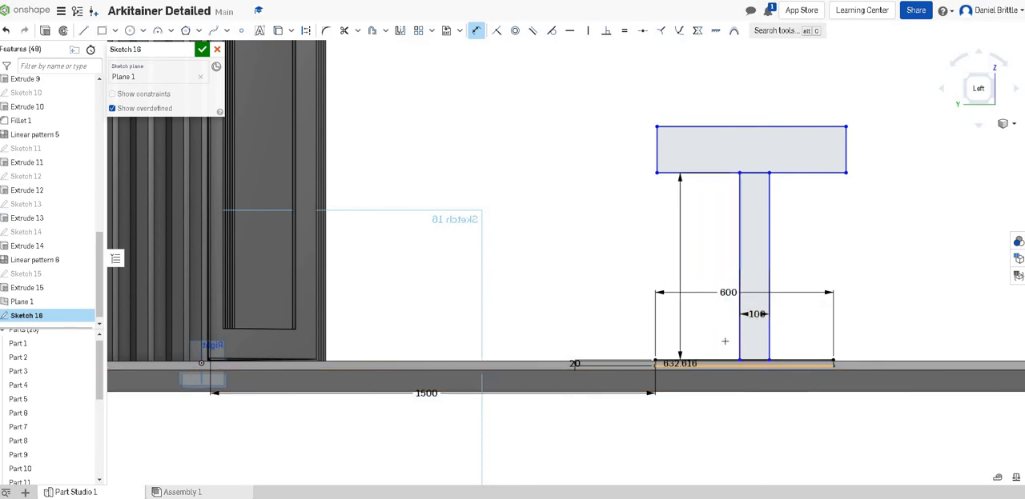
scroll(666, 374, up, 4)
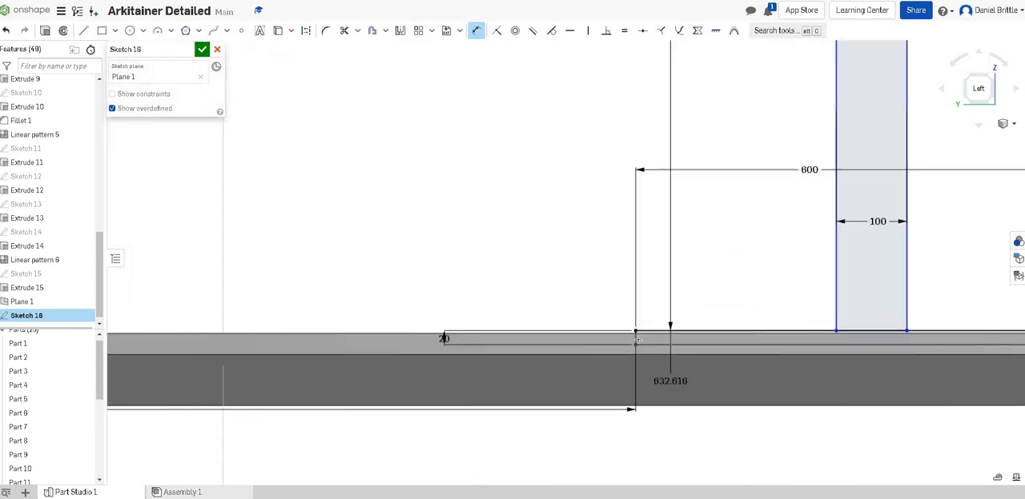
click(636, 339)
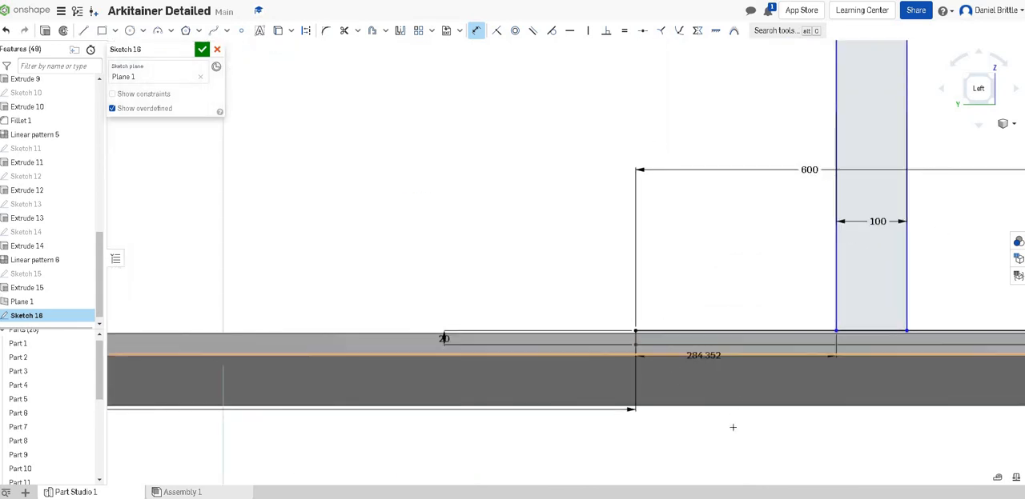
click(787, 307)
scroll(788, 307, down, 2)
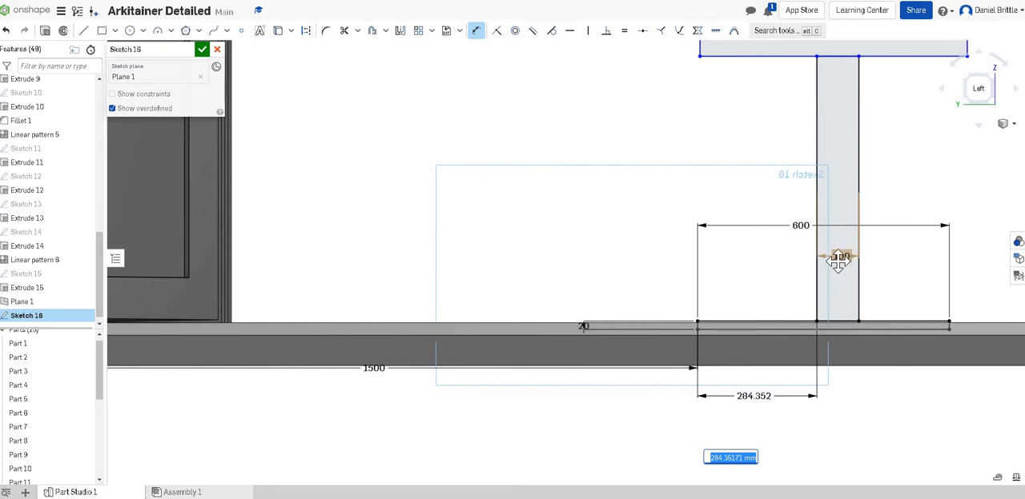
text(2)
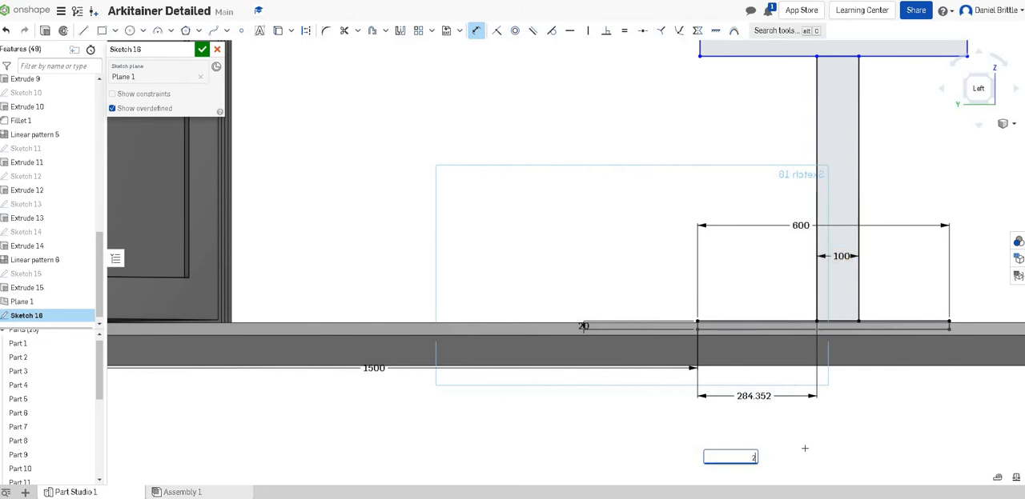
text(50)
key(Return)
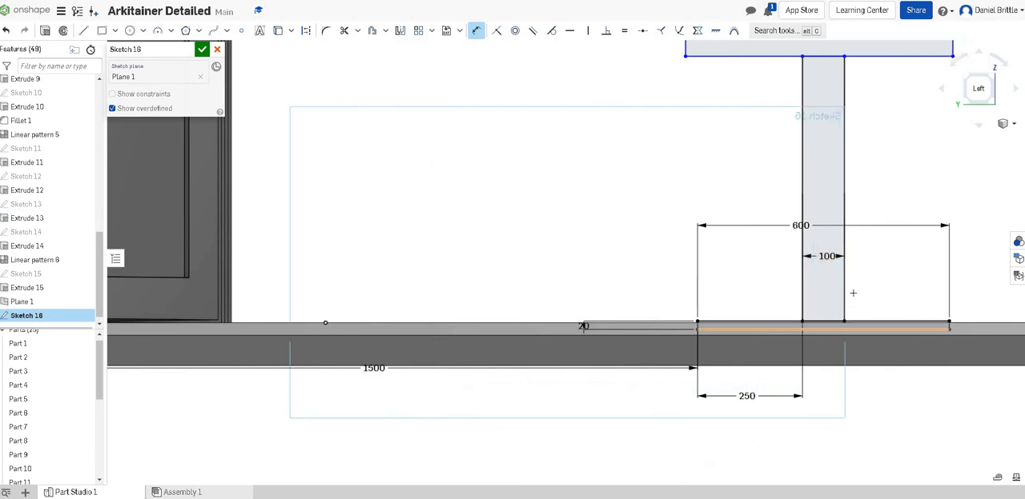
- Dimension the pedestal stem's height between the base and the cap as 600 mm
scroll(847, 300, down, 5)
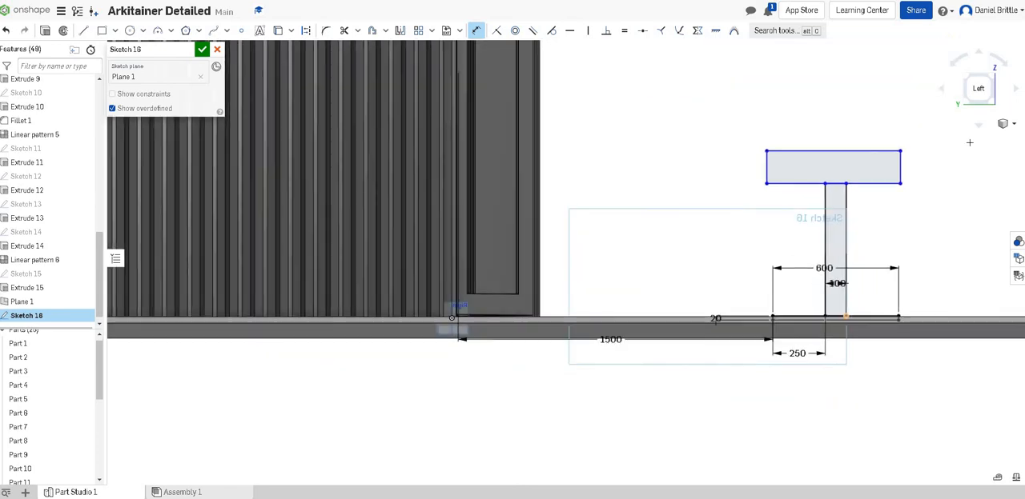
click(978, 87)
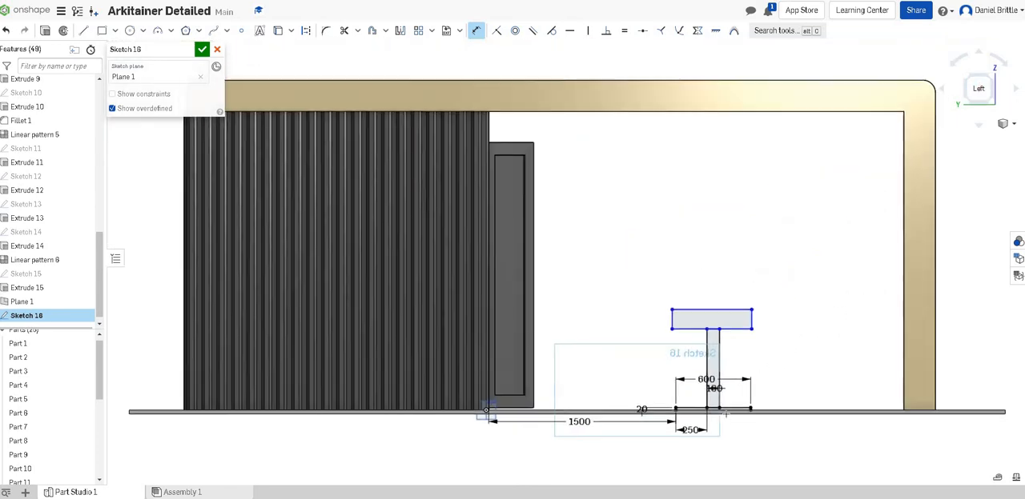
scroll(728, 412, up, 2)
scroll(728, 410, up, 3)
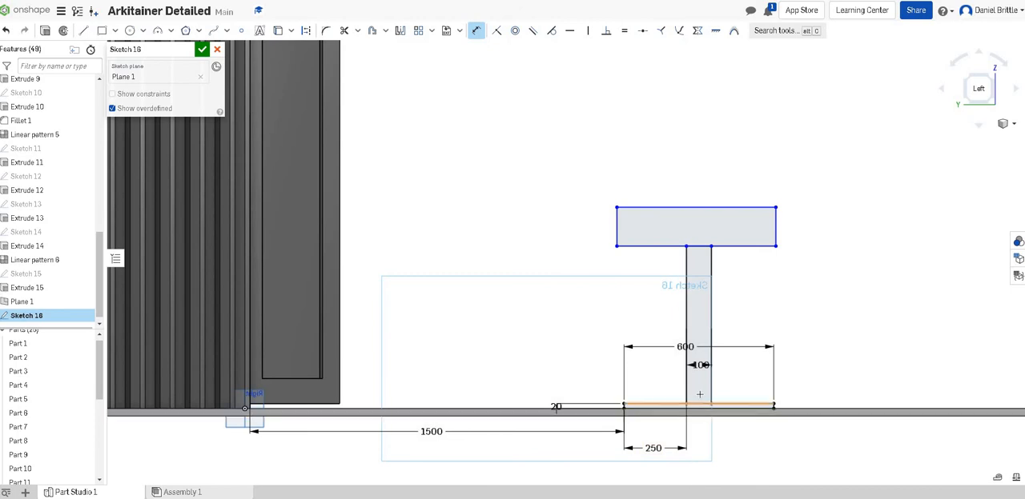
click(685, 305)
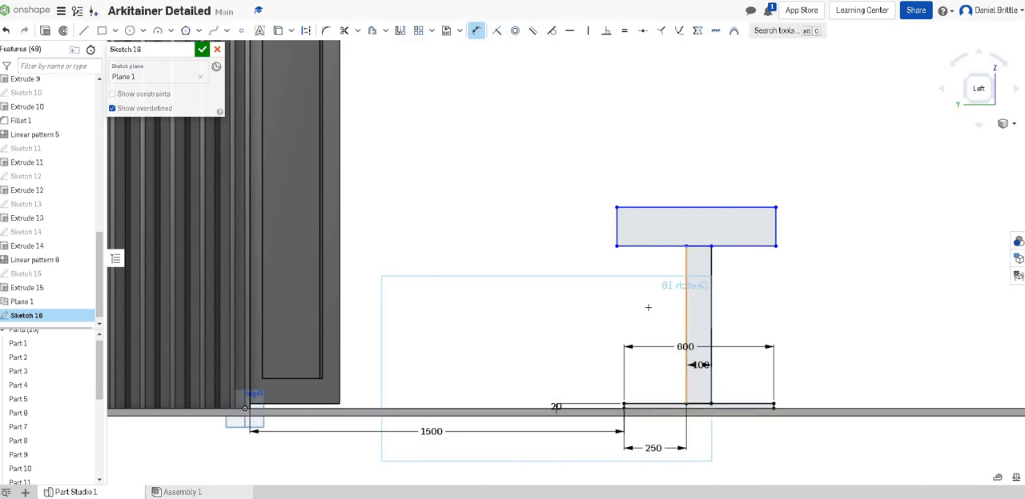
click(604, 318)
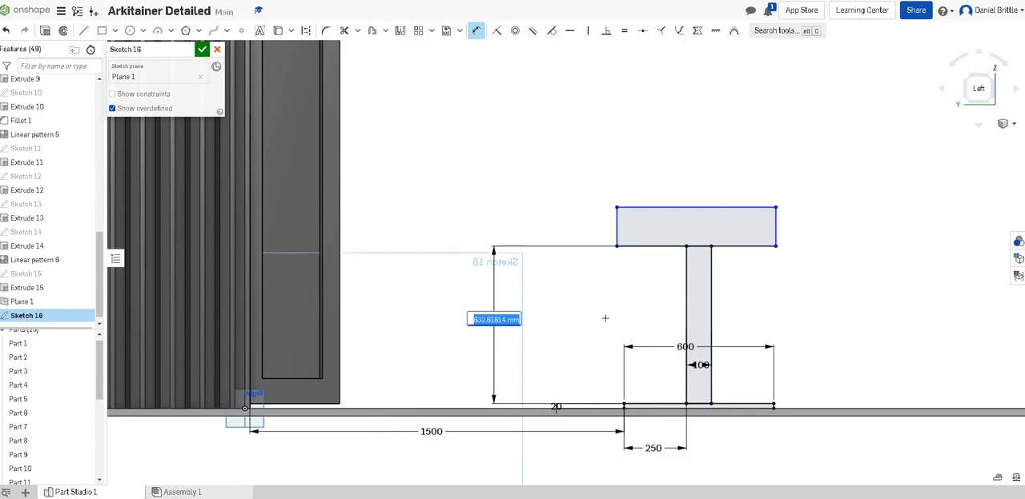
text(600)
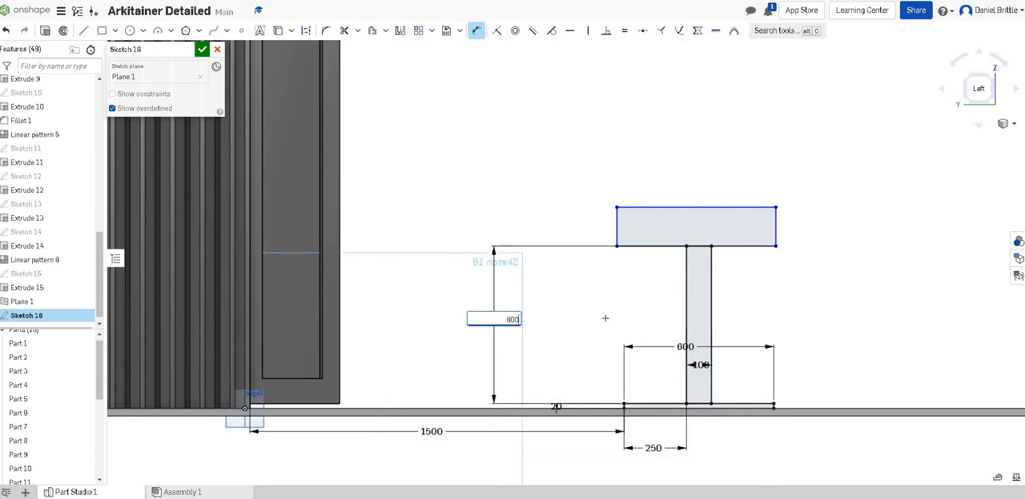
key(Return)
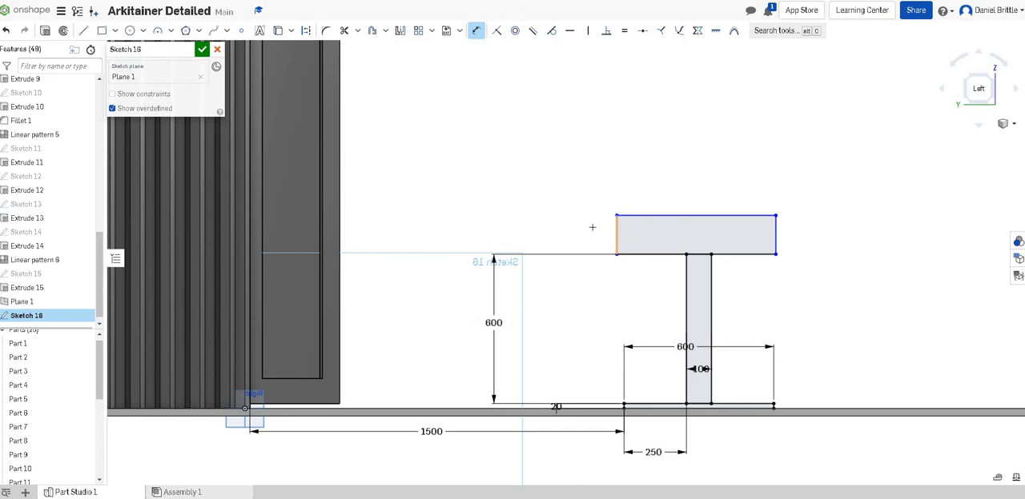
- Dimension the pedestal cap as 50 mm thick and 900 mm wide
click(563, 229)
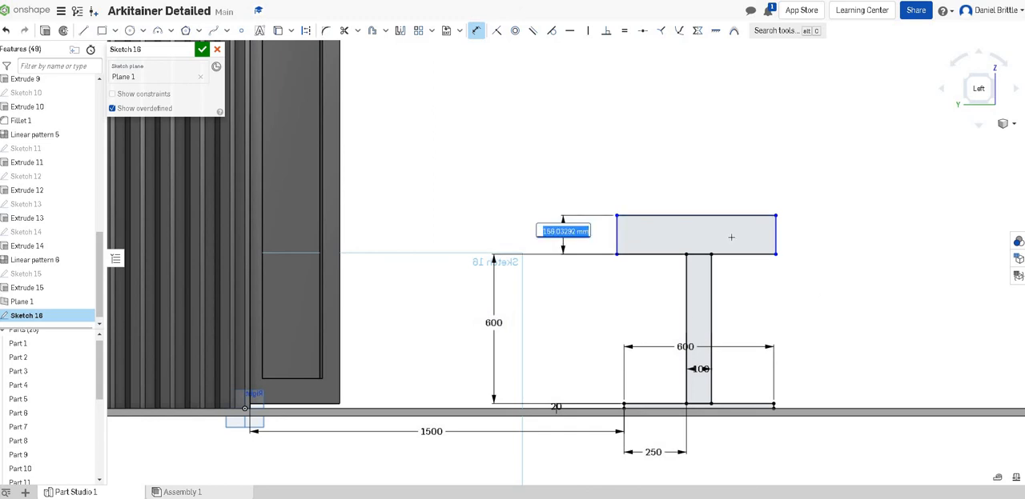
text(50)
key(Return)
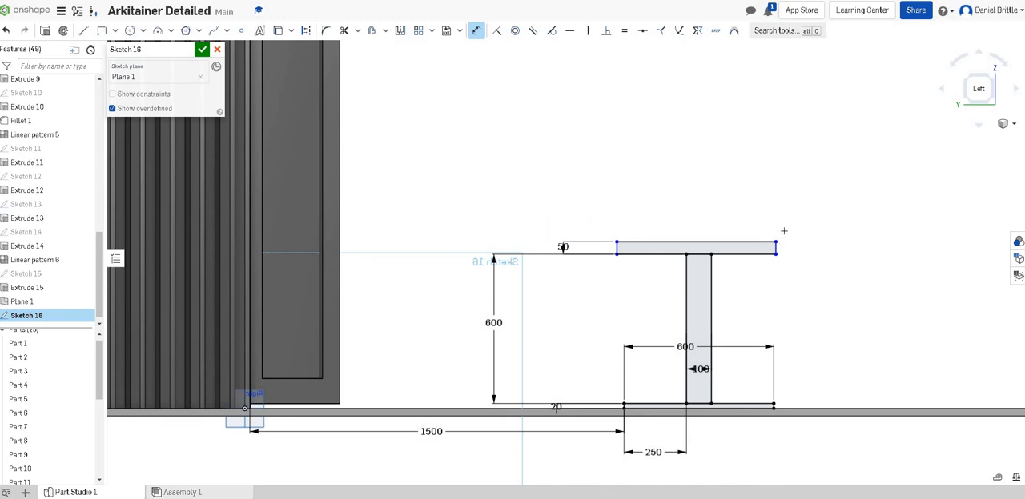
click(684, 233)
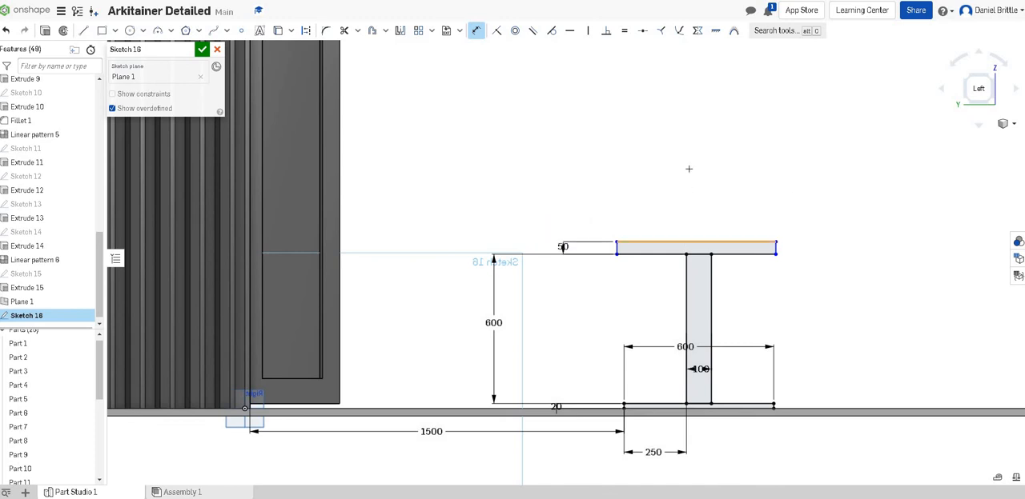
click(809, 202)
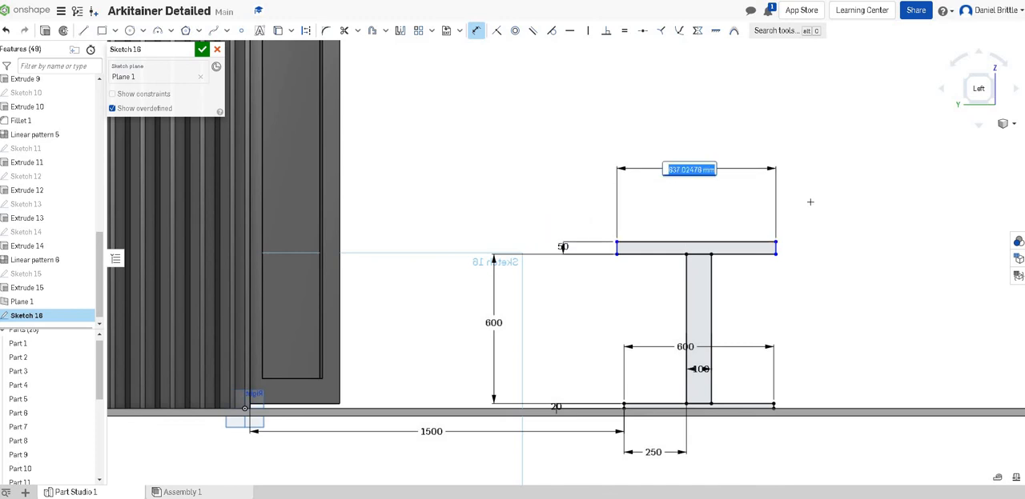
text(900)
key(Return)
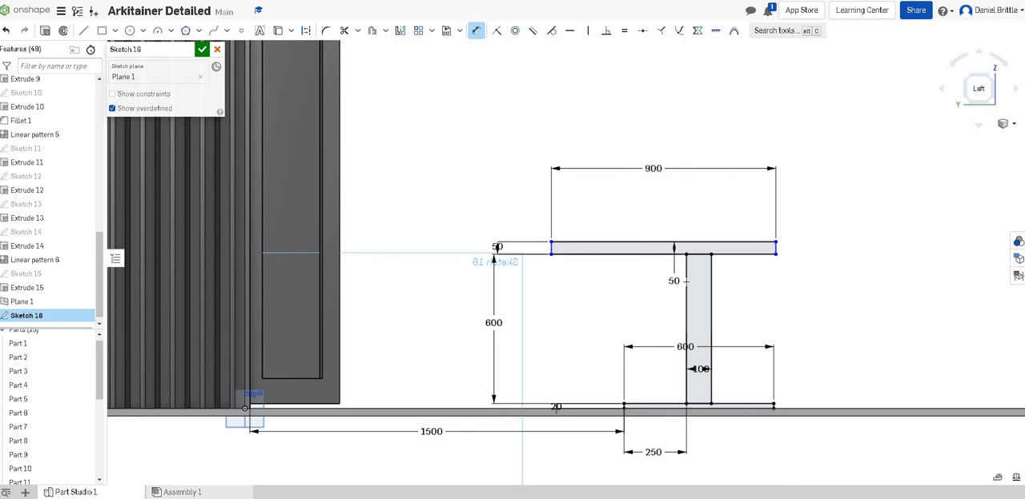
- Dimension the horizontal distance from the cap's container-facing end to the stem's nearest edge as 400 mm and finish the sketch
click(638, 283)
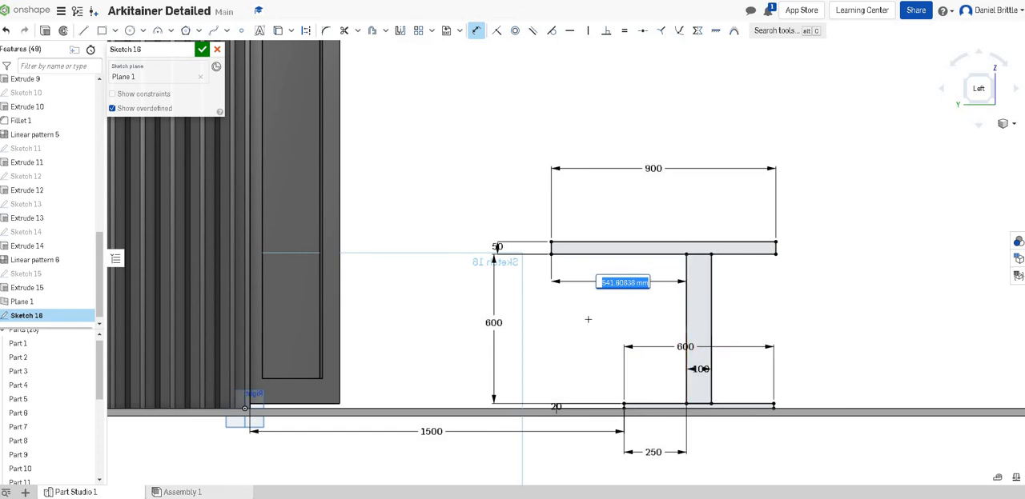
text(400)
key(Return)
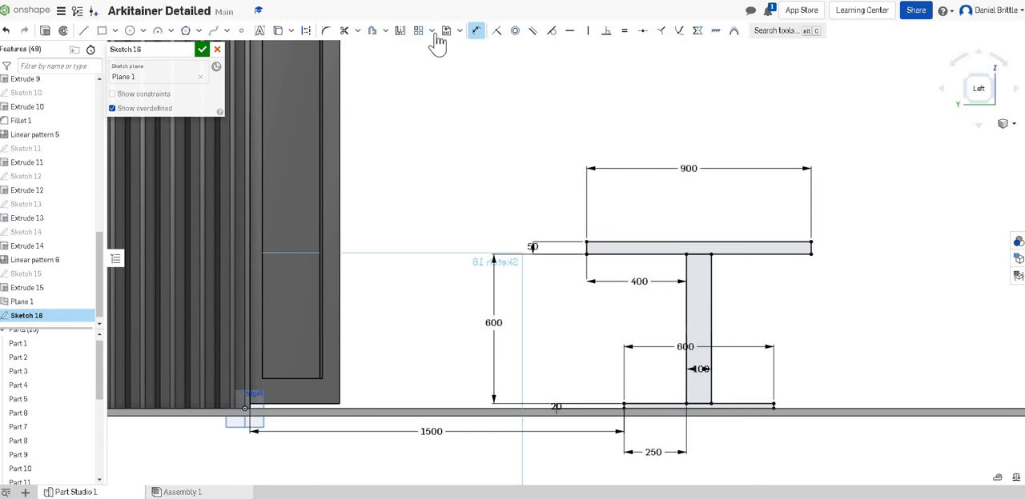
click(202, 50)
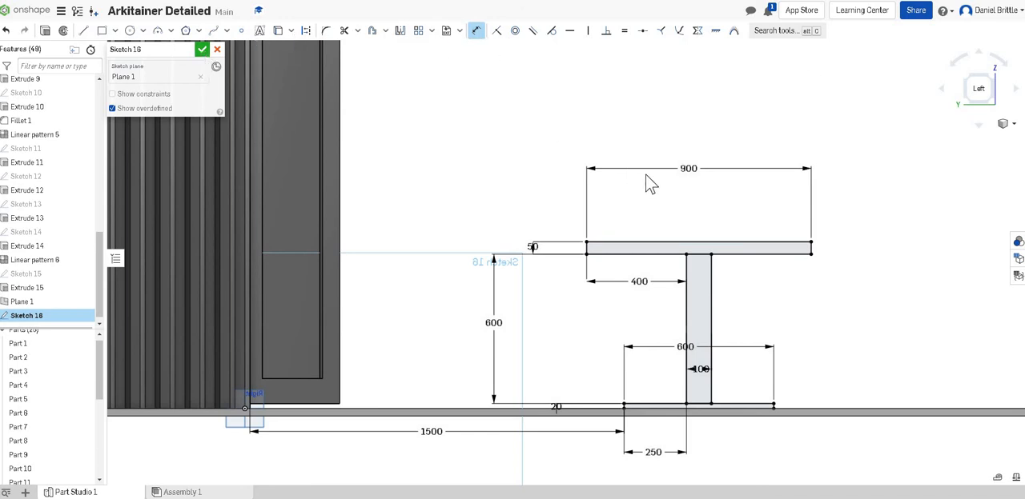
- Reopen the pedestal sketch and draw a vertical centre line from the midpoint of the cap's upper edge to the base's lower edge
mouse_move(705, 262)
right_down()
mouse_move(703, 283)
mouse_move(693, 273)
right_up()
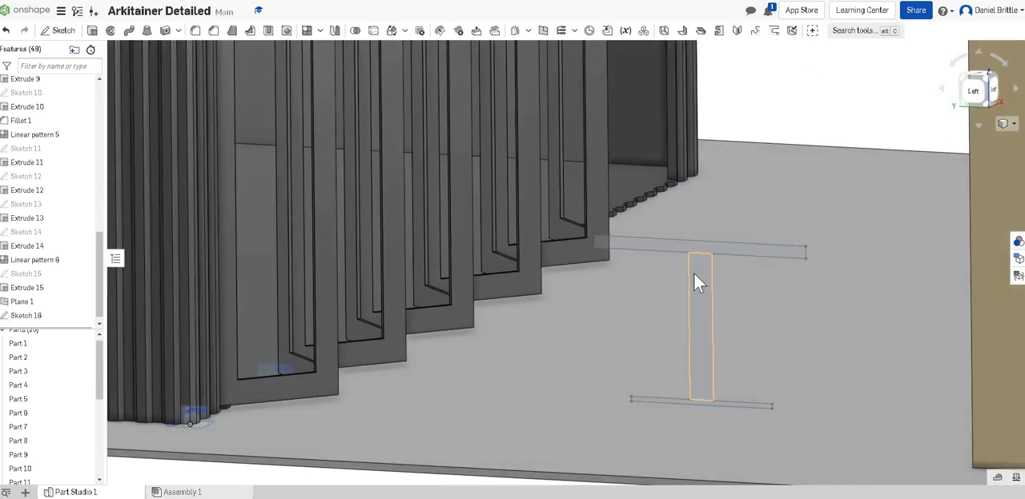
right_drag(773, 308, 742, 250)
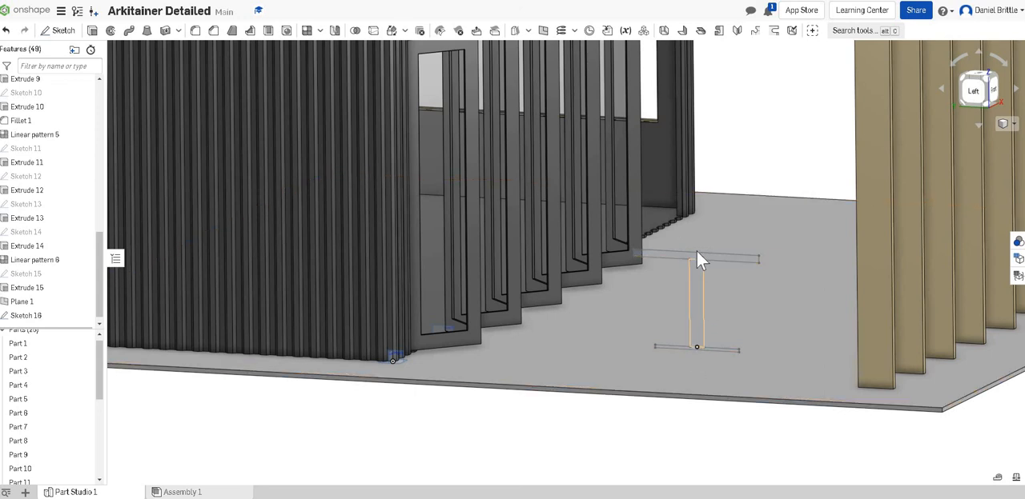
right_click(26, 315)
click(44, 145)
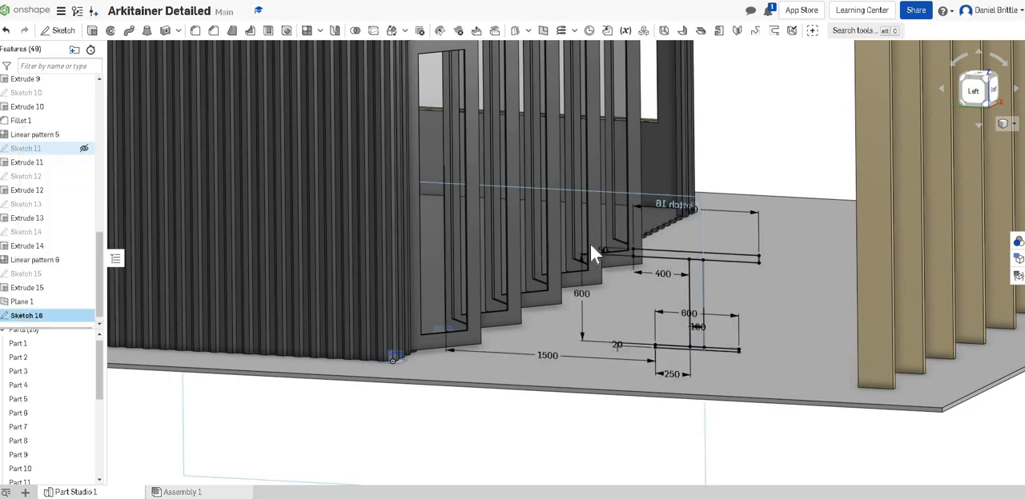
click(698, 258)
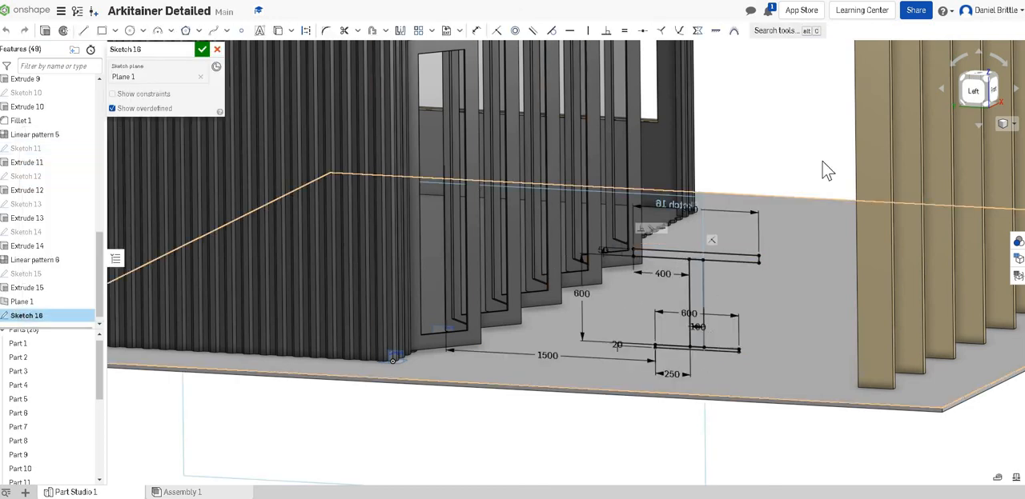
click(971, 91)
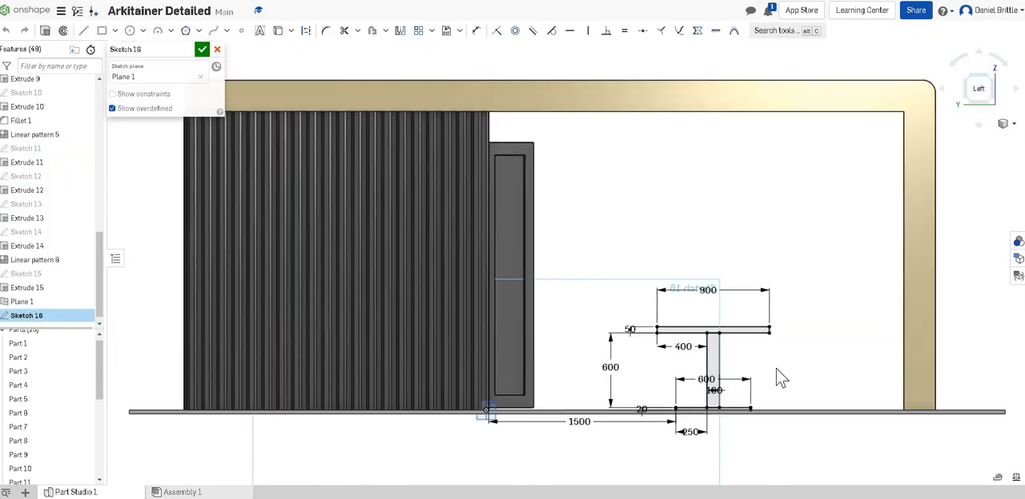
middle_drag(665, 379, 606, 351)
scroll(677, 363, up, 3)
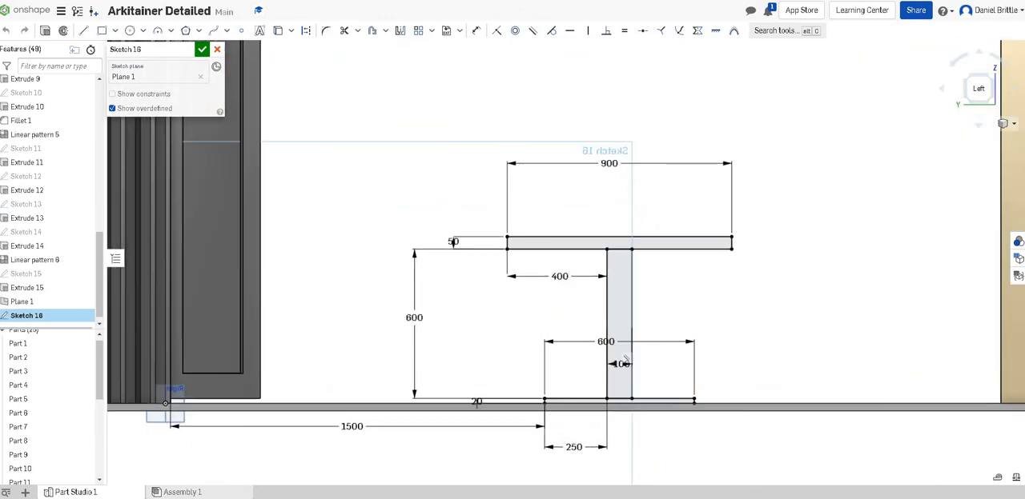
click(83, 30)
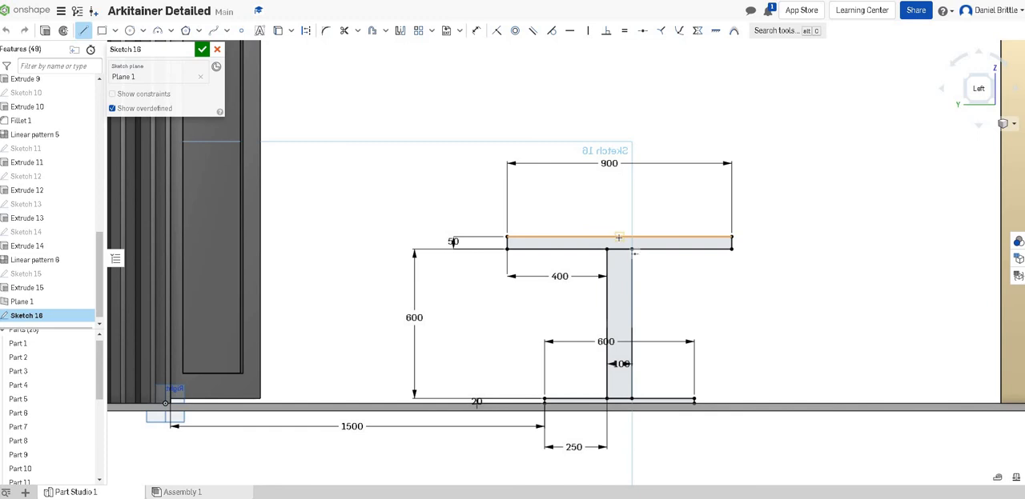
click(633, 252)
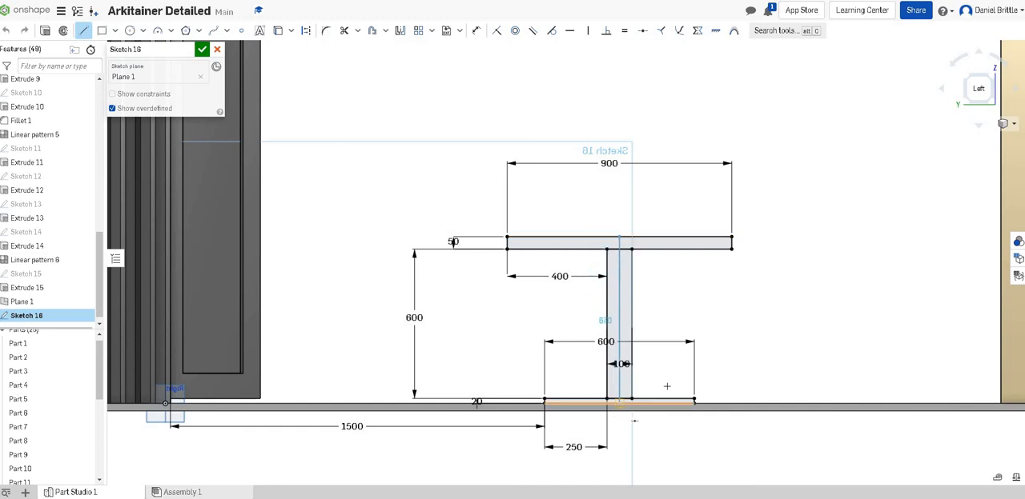
click(619, 401)
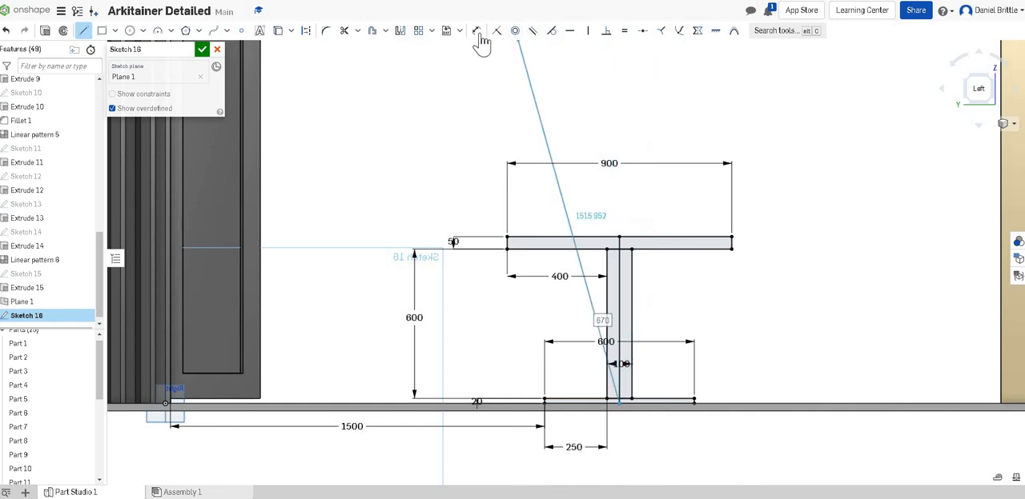
- Trim away the half of the cap, stem and base that lies beyond the centre line, away from the container
click(344, 32)
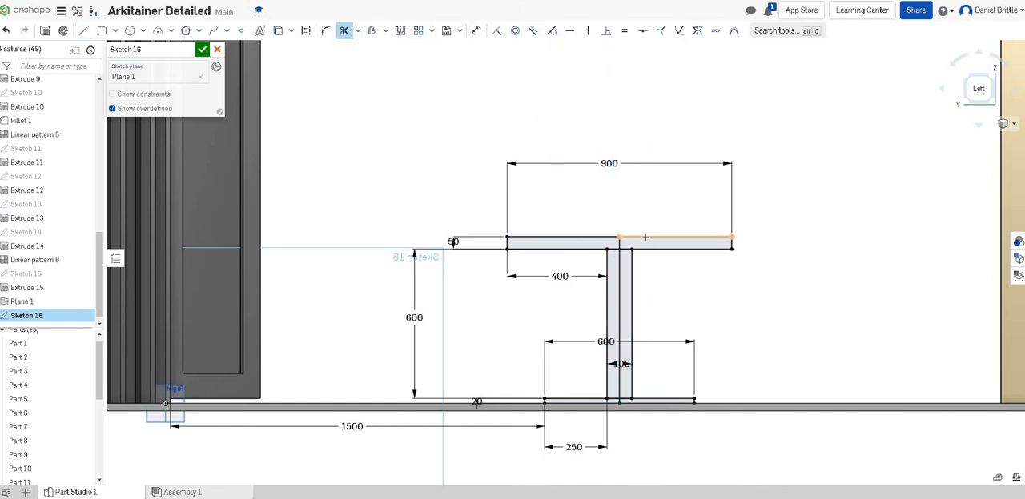
click(641, 252)
click(628, 249)
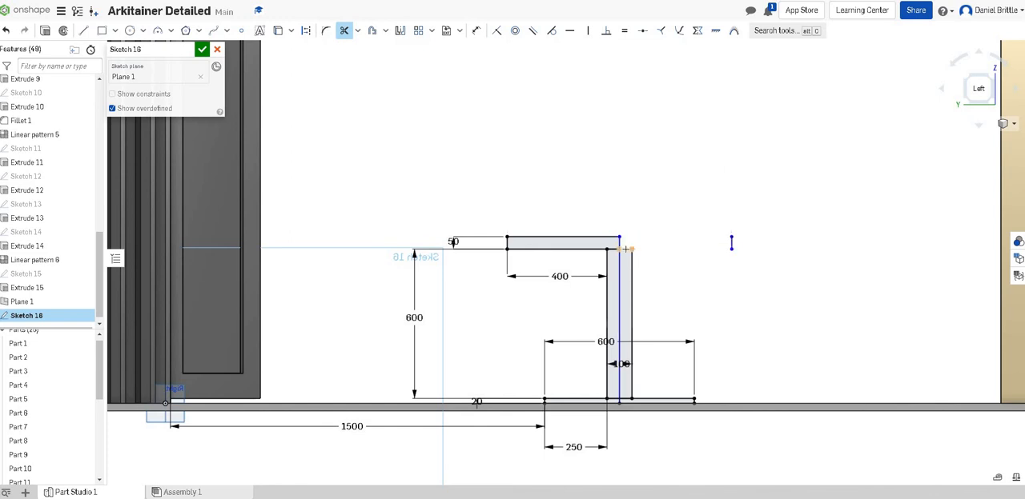
click(632, 259)
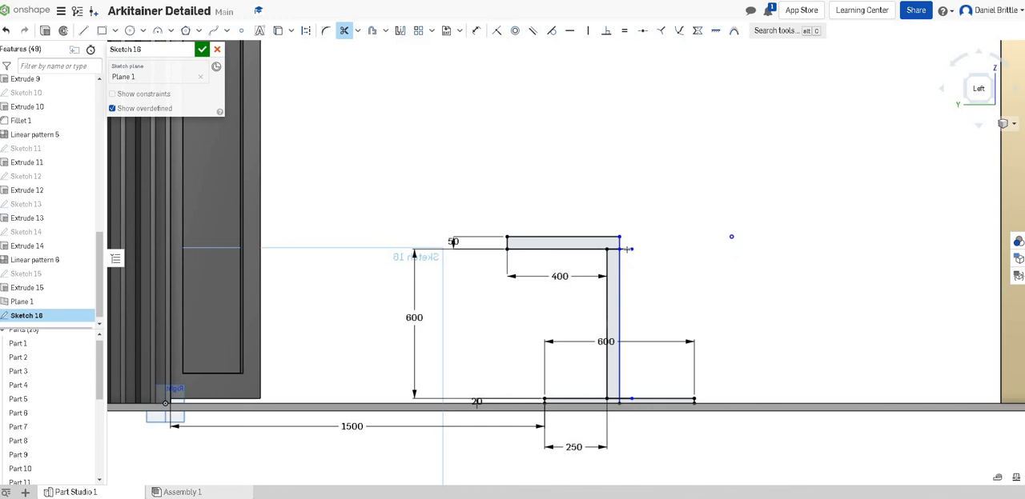
click(649, 398)
click(628, 399)
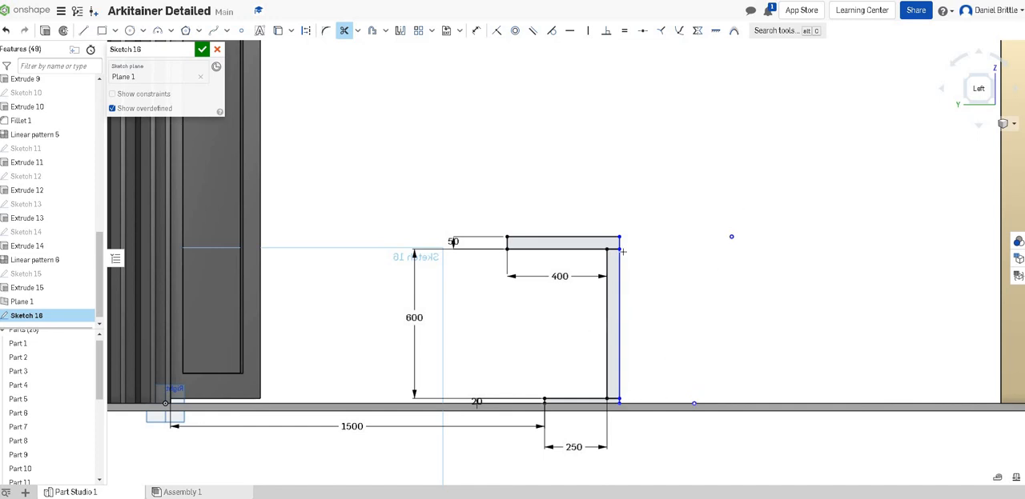
- Trim the short inner segments separating the stem from the cap and base, and finish the sketch
scroll(606, 251, up, 2)
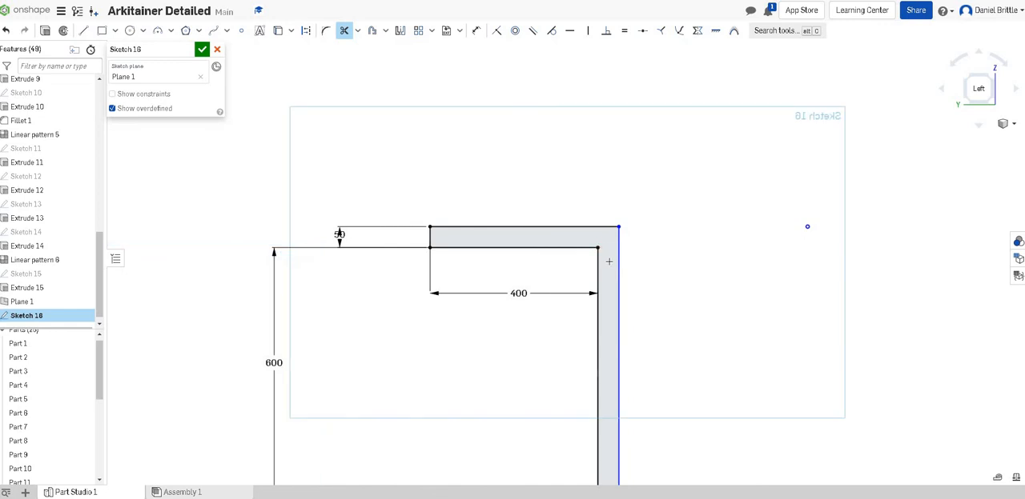
scroll(608, 261, down, 3)
scroll(607, 397, up, 4)
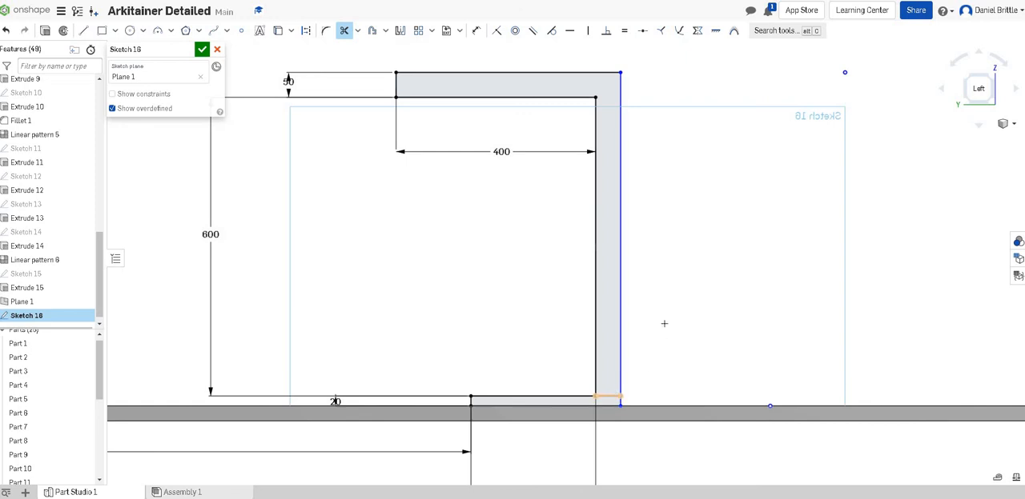
scroll(663, 320, down, 5)
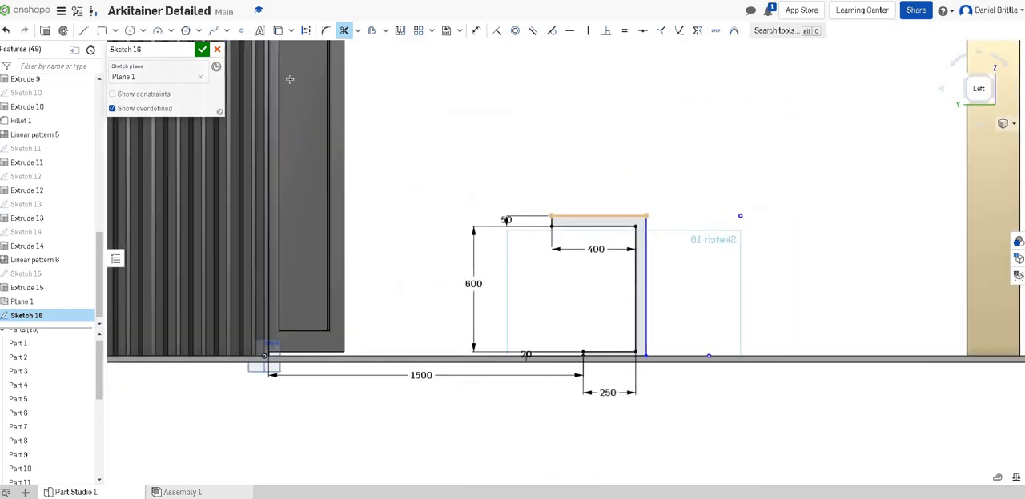
click(202, 50)
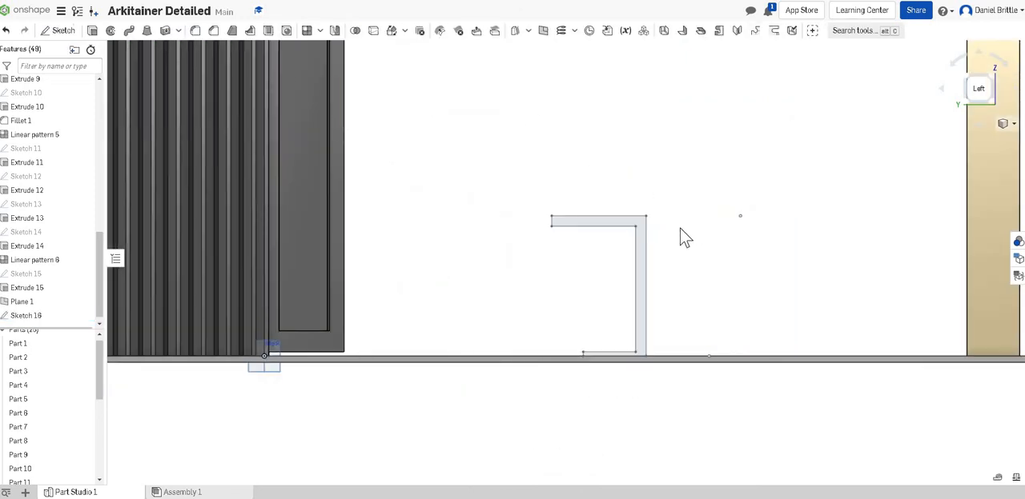
- Revolve the half pedestal profile a full turn about its vertical centre line as a new solid part
right_drag(686, 251, 690, 280)
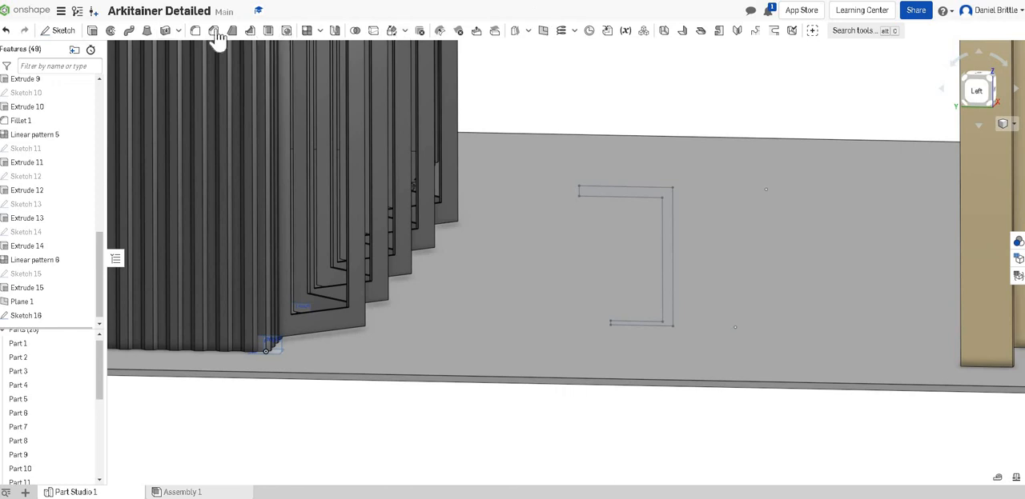
click(112, 32)
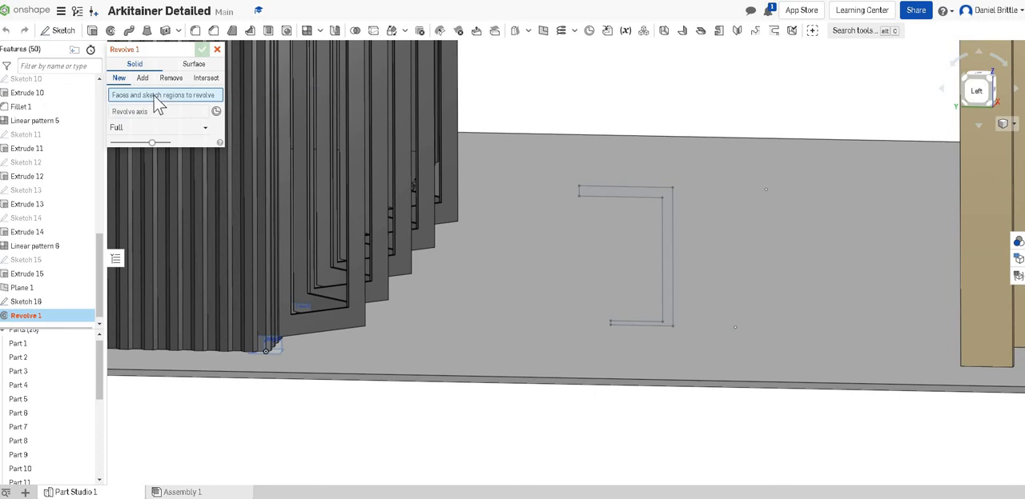
click(597, 190)
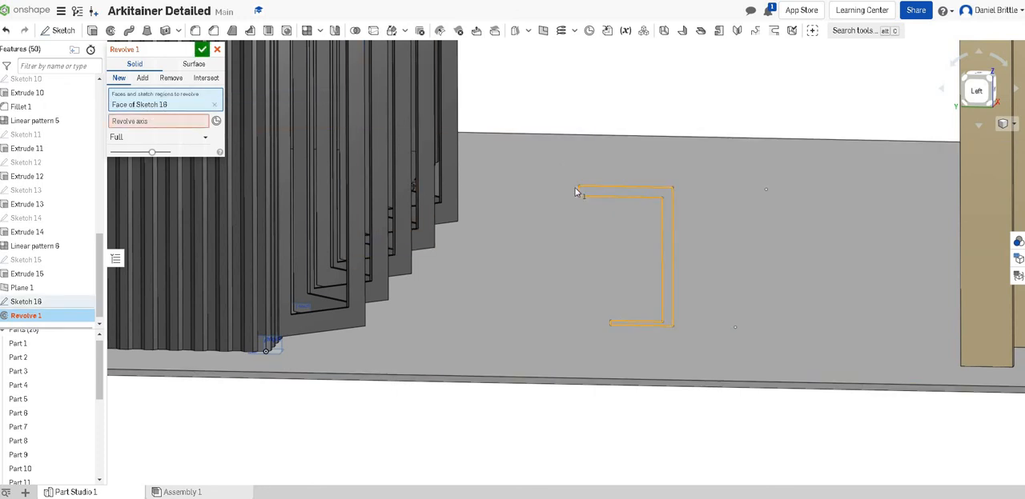
click(148, 124)
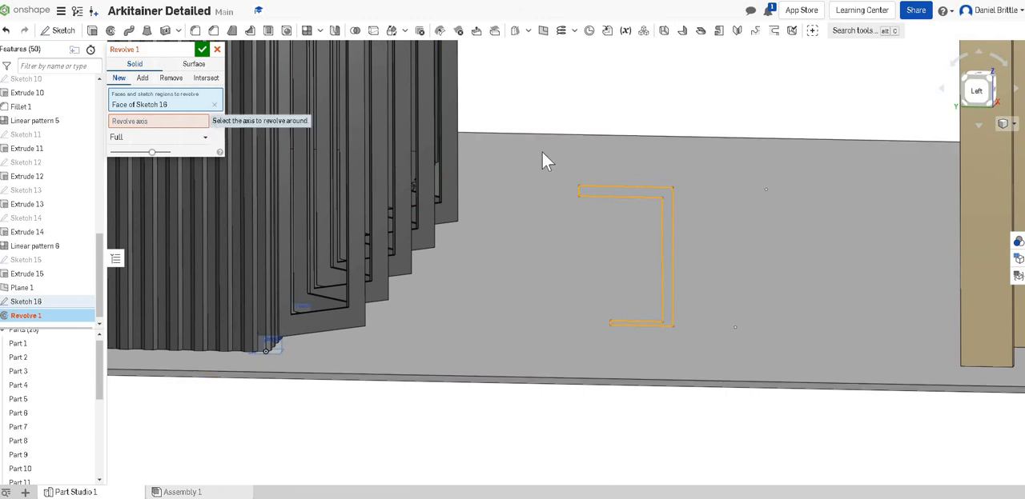
click(673, 209)
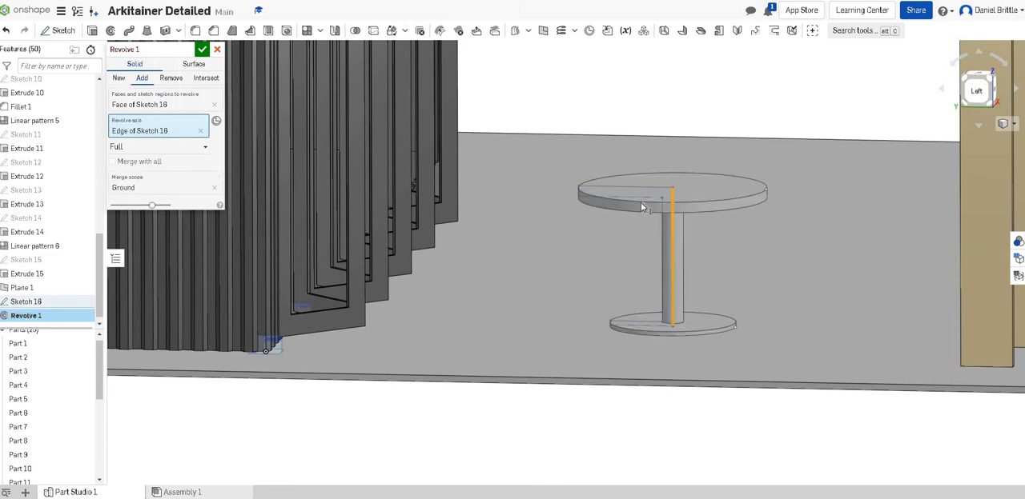
click(119, 78)
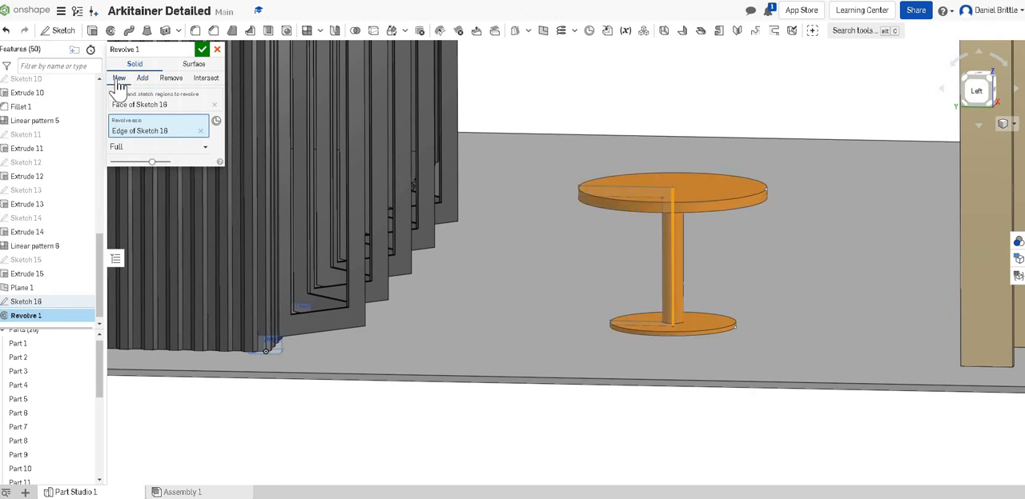
click(202, 50)
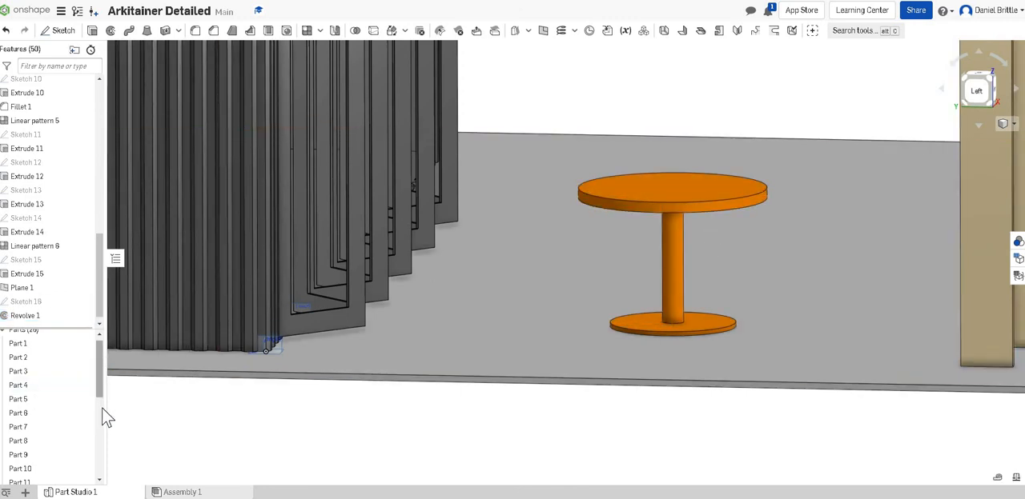
- Rename the newly revolved pedestal part as Table
scroll(102, 473, down, 5)
right_click(35, 478)
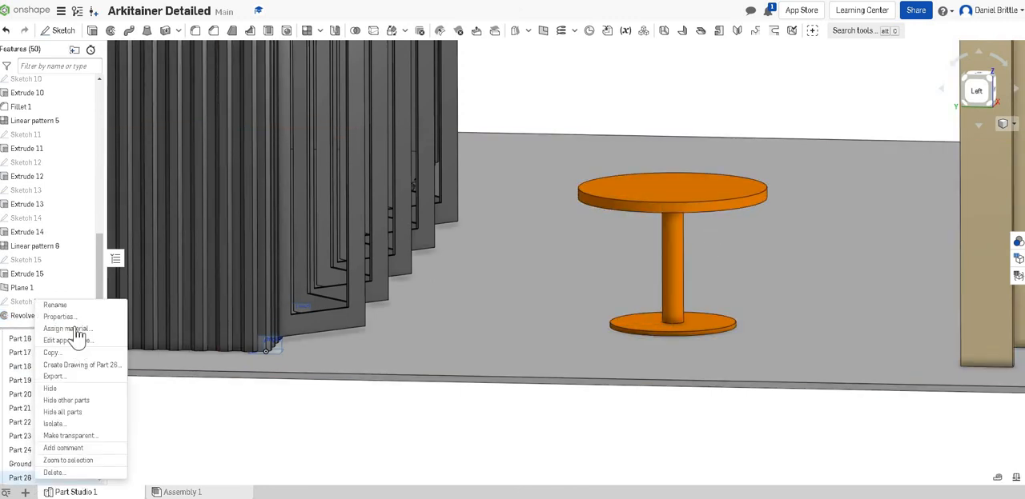
click(72, 305)
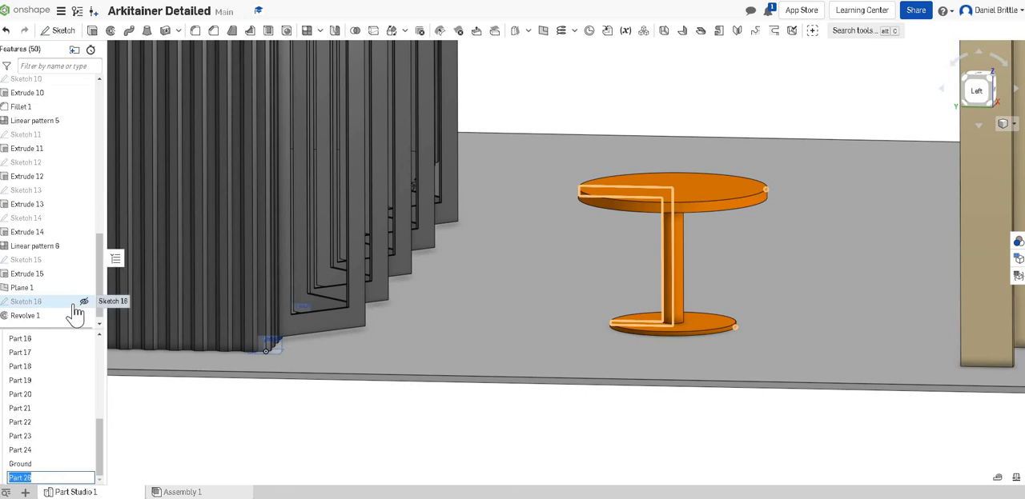
text(Table)
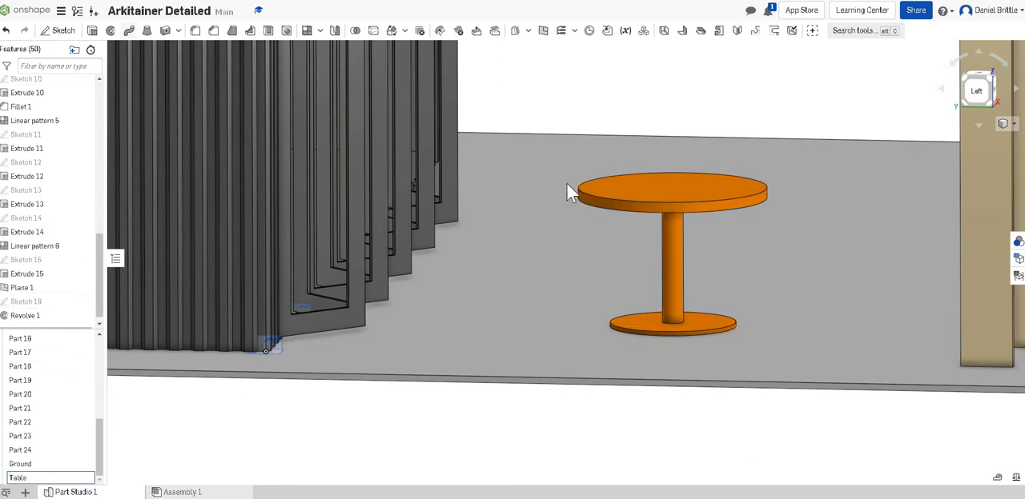
click(669, 174)
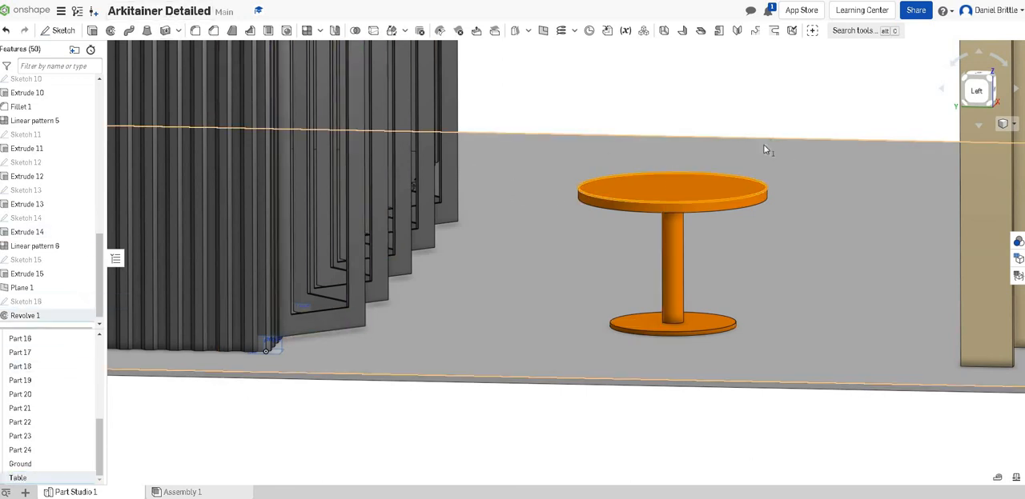
right_drag(764, 149, 815, 196)
scroll(668, 138, down, 3)
scroll(686, 113, up, 2)
click(851, 161)
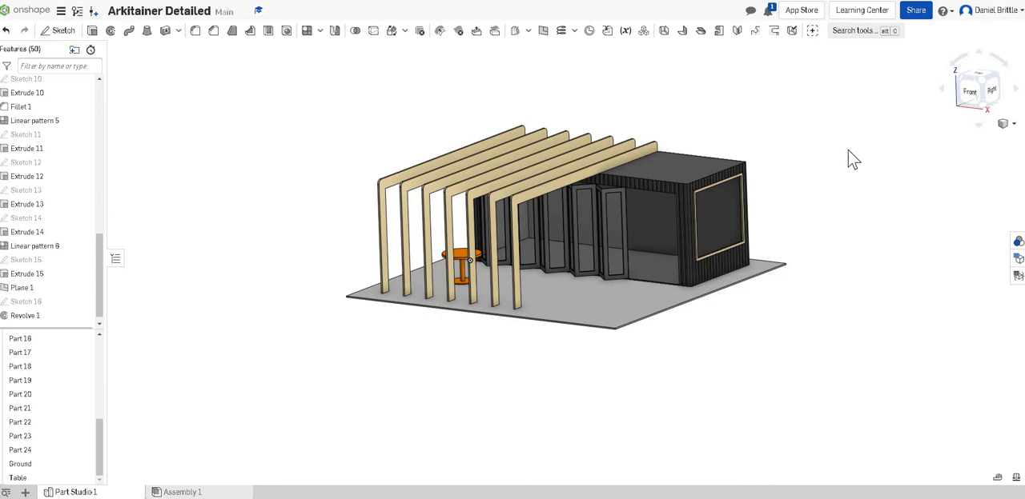